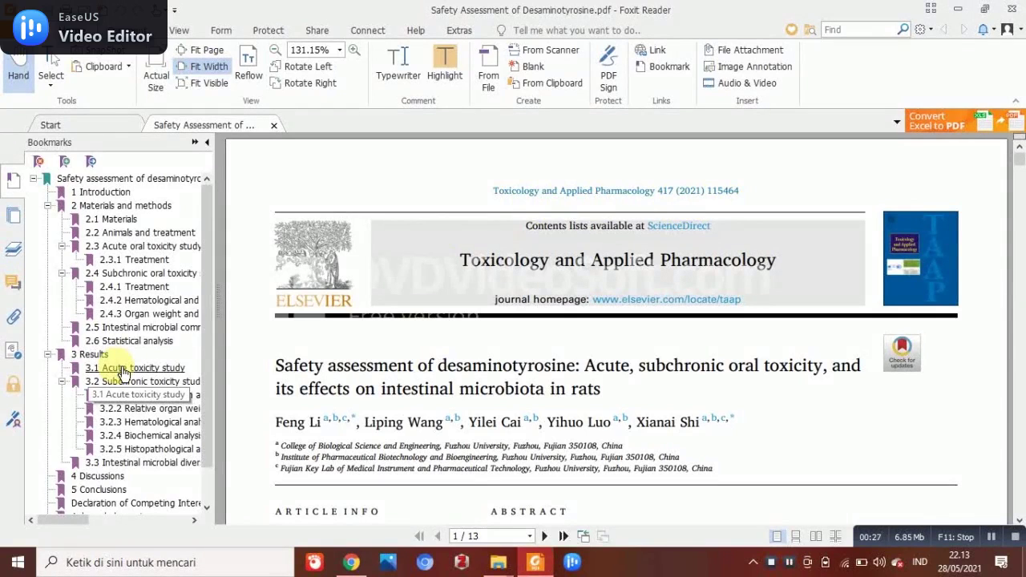
Step: Go to section 3.1 Acute toxicity study in the article and read the methods and results text around it
{"action": "left_click", "coordinate": [122, 372]}
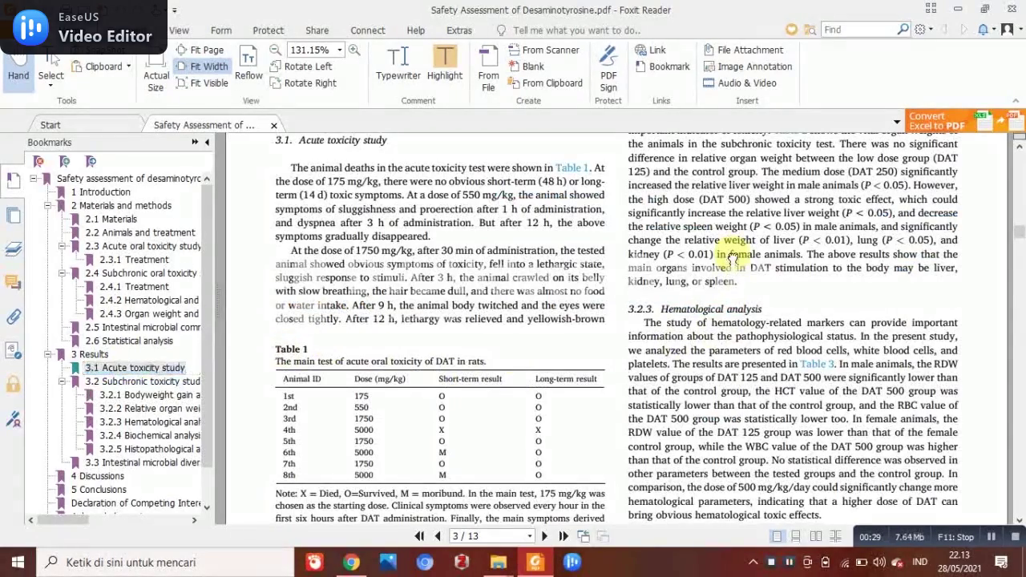
{"action": "scroll", "coordinate": [732, 256], "scroll_direction": "up", "scroll_amount": 5}
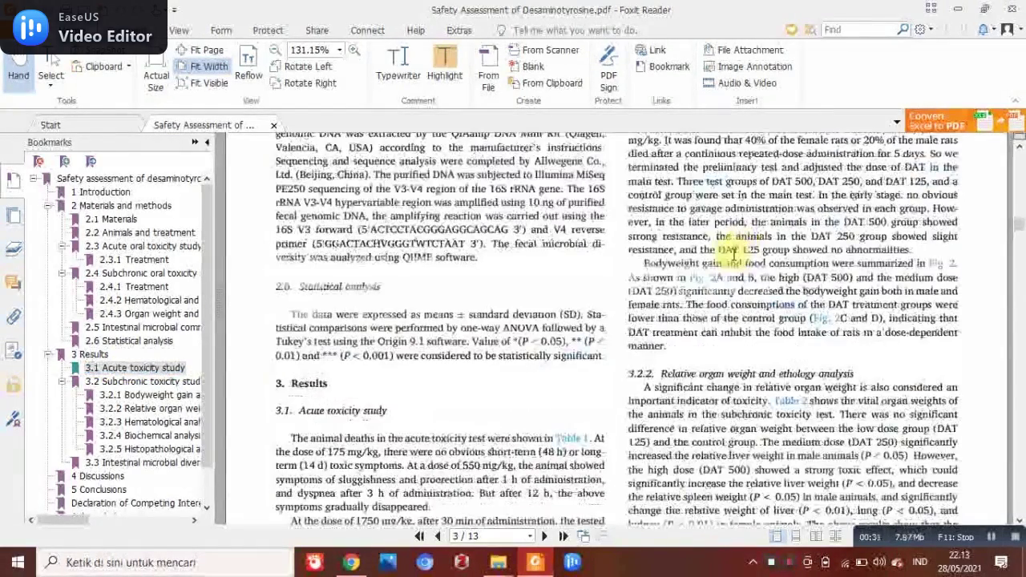
{"action": "scroll", "coordinate": [731, 251], "scroll_direction": "up", "scroll_amount": 3}
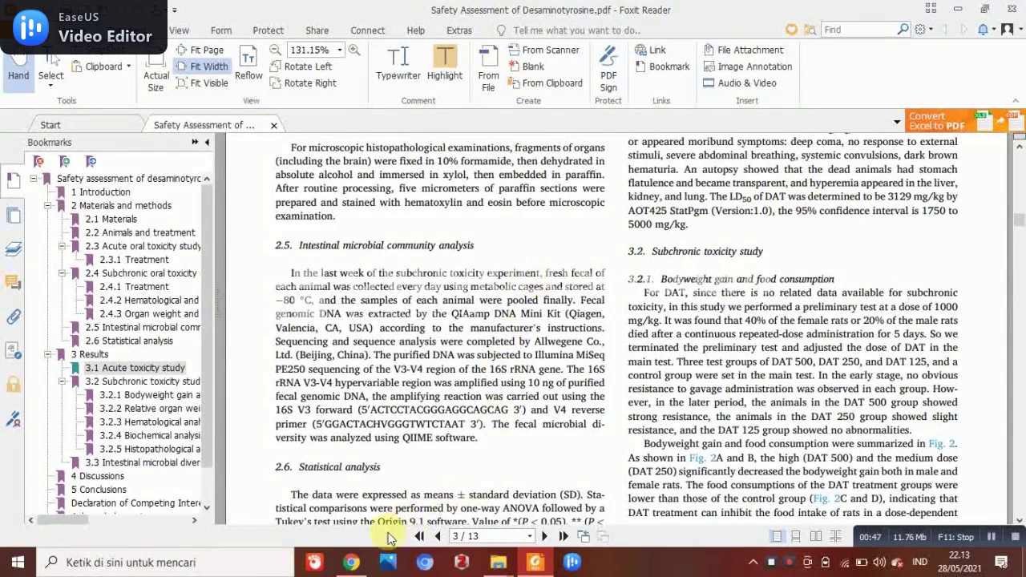
Step: Switch to Chrome and review the EPA Acute Oral Toxicity Up-And-Down-Procedure page, including its AOT425StatPgm download and documentation links
{"action": "left_click", "coordinate": [353, 564]}
{"action": "scroll", "coordinate": [142, 298], "scroll_direction": "up", "scroll_amount": 4}
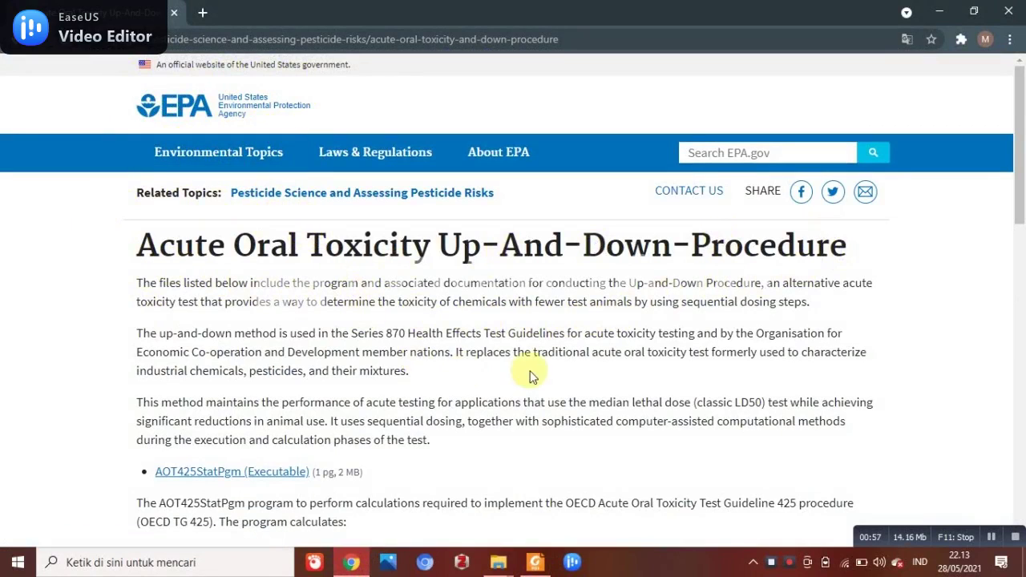
{"action": "scroll", "coordinate": [550, 364], "scroll_direction": "down", "scroll_amount": 4}
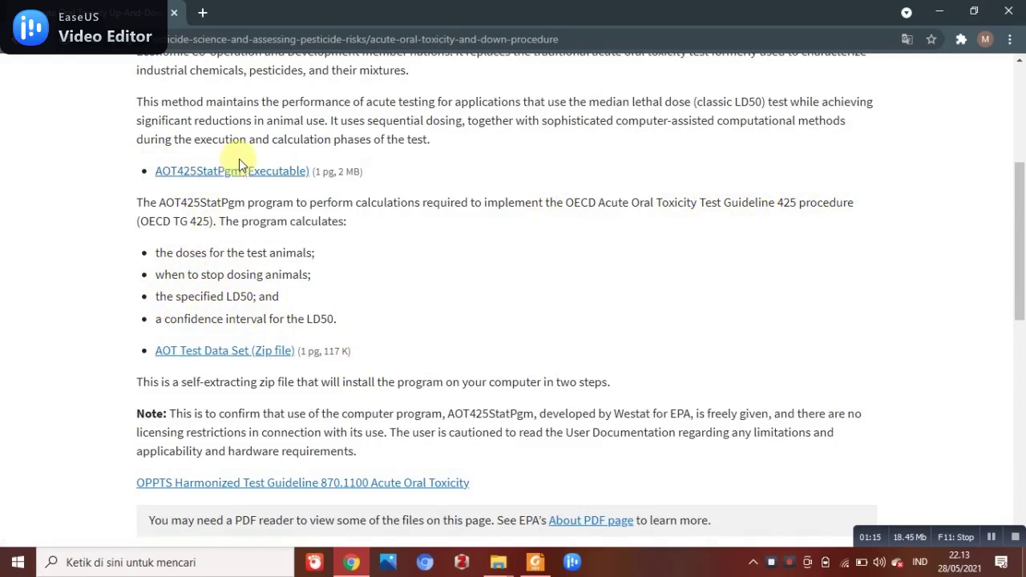
{"action": "scroll", "coordinate": [439, 348], "scroll_direction": "down", "scroll_amount": 5}
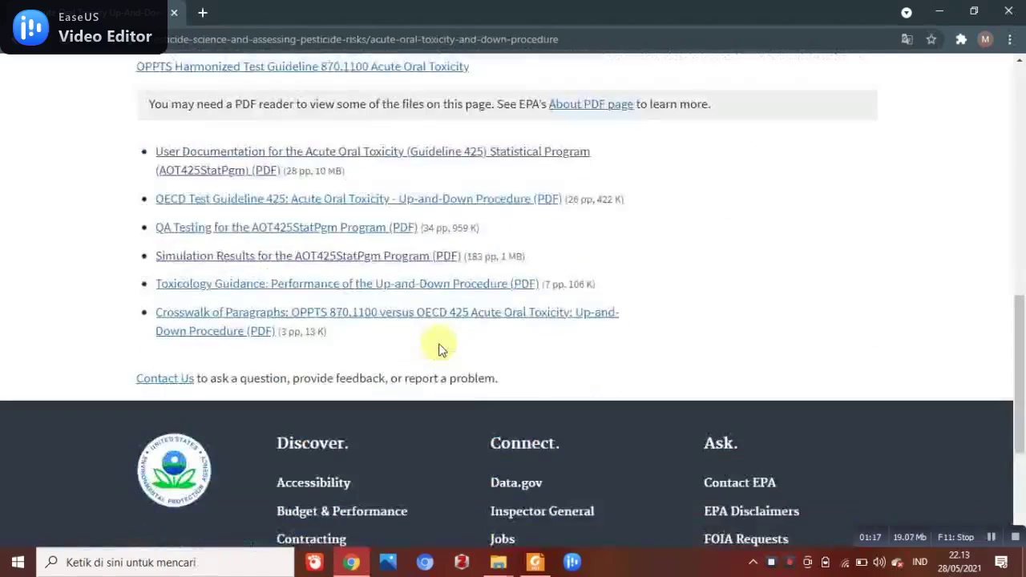
{"action": "scroll", "coordinate": [294, 339], "scroll_direction": "up", "scroll_amount": 2}
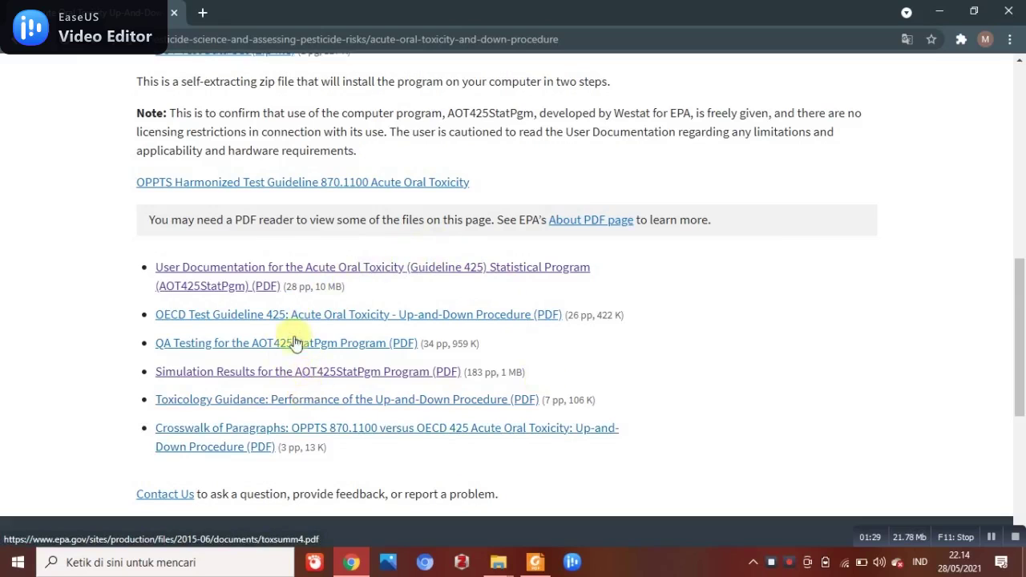
Step: Switch to File Explorer's AOT 425 window and open the aot425setup_0 folder
{"action": "mouse_move", "coordinate": [510, 566]}
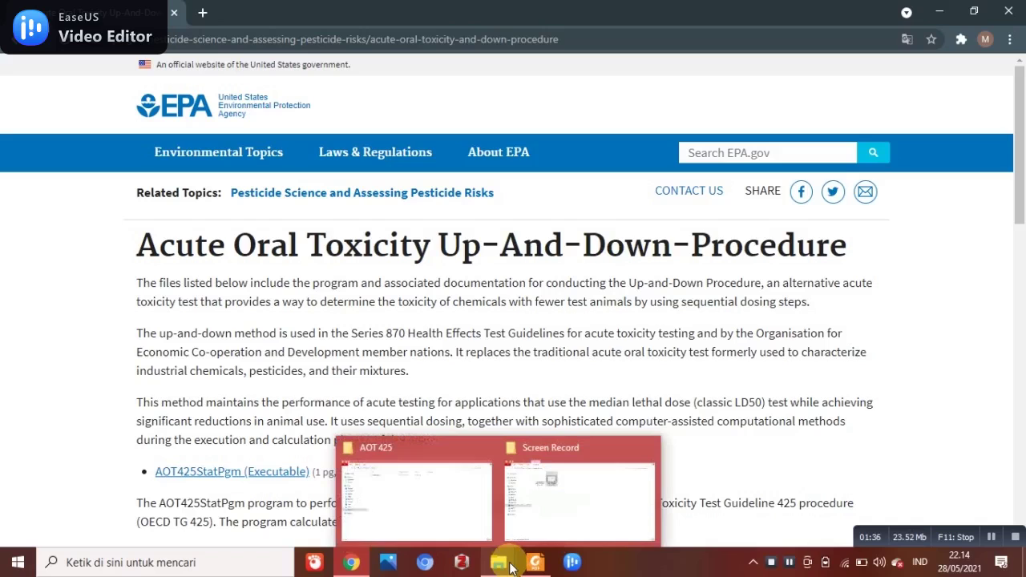
{"action": "left_click", "coordinate": [451, 497]}
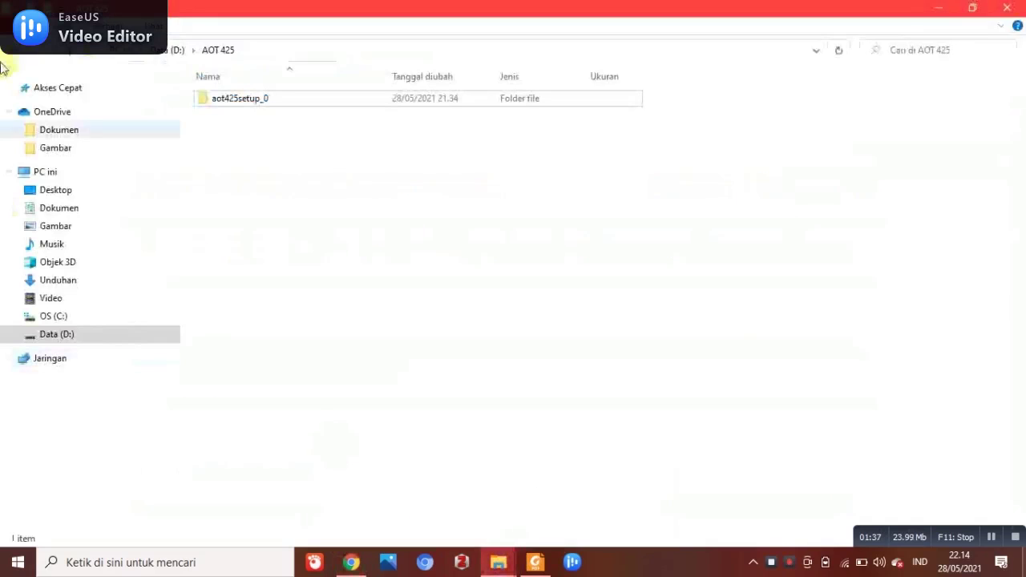
{"action": "left_click", "coordinate": [296, 98]}
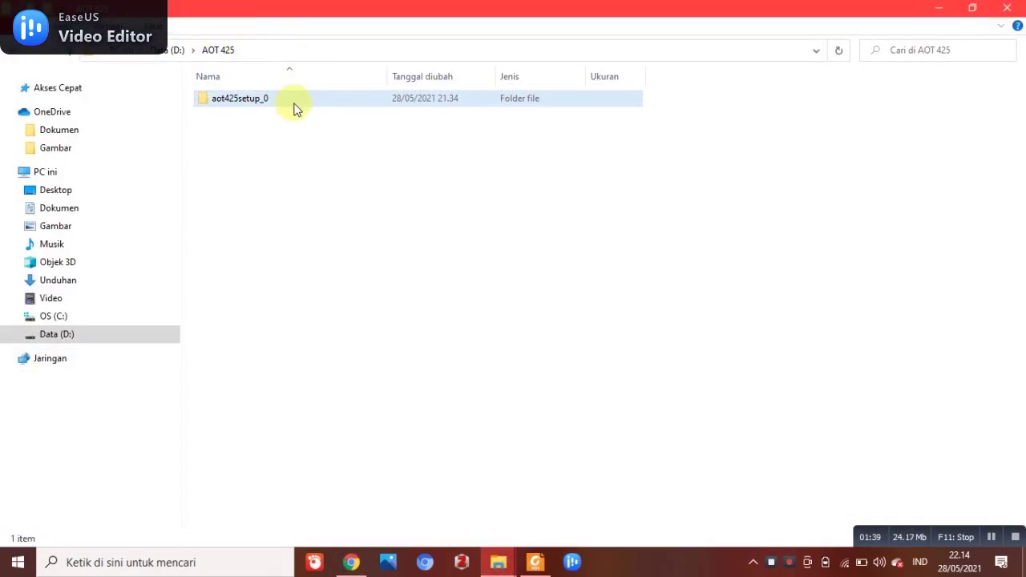
{"action": "double_click", "coordinate": [282, 98]}
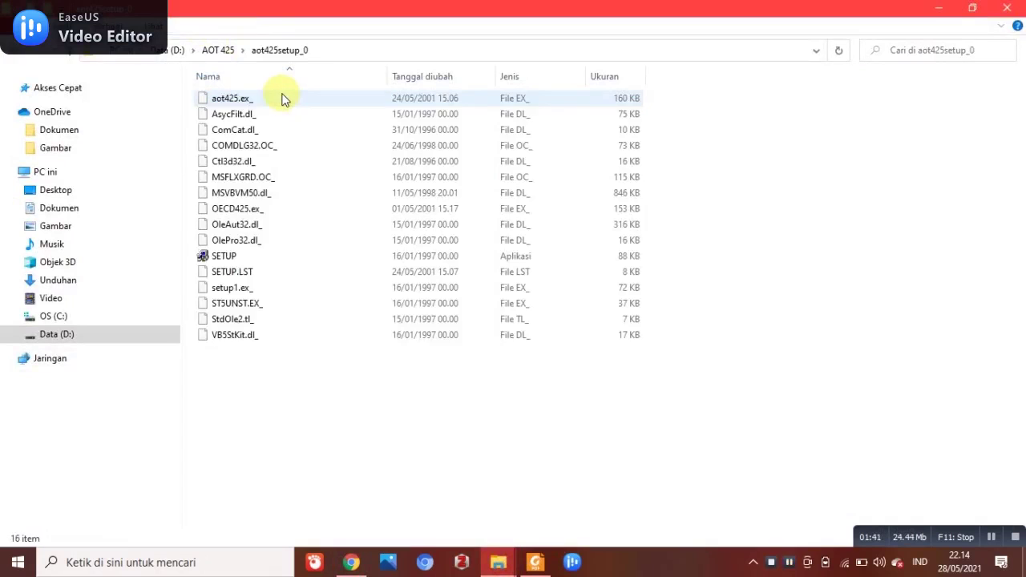
Step: Run SETUP with d:\AOT 425 as the destination directory and launch the installed aot425 application
{"action": "left_click", "coordinate": [281, 257]}
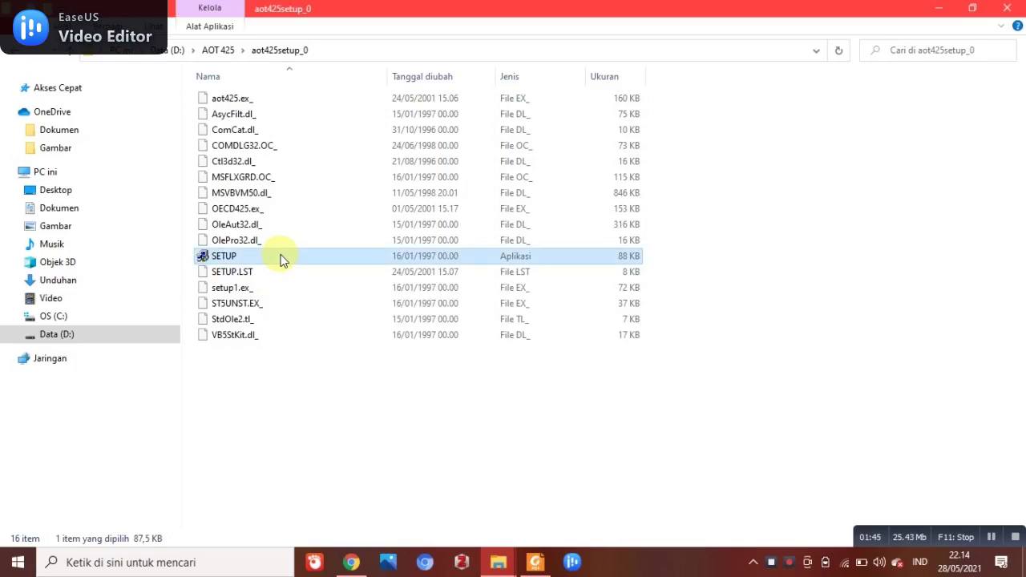
{"action": "double_click", "coordinate": [281, 257]}
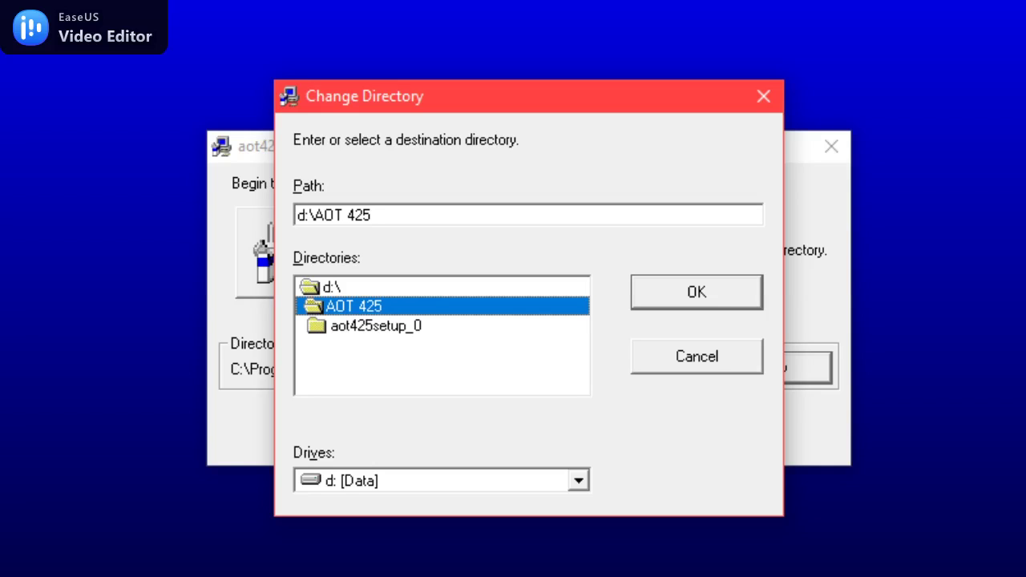
{"action": "key", "text": "Return"}
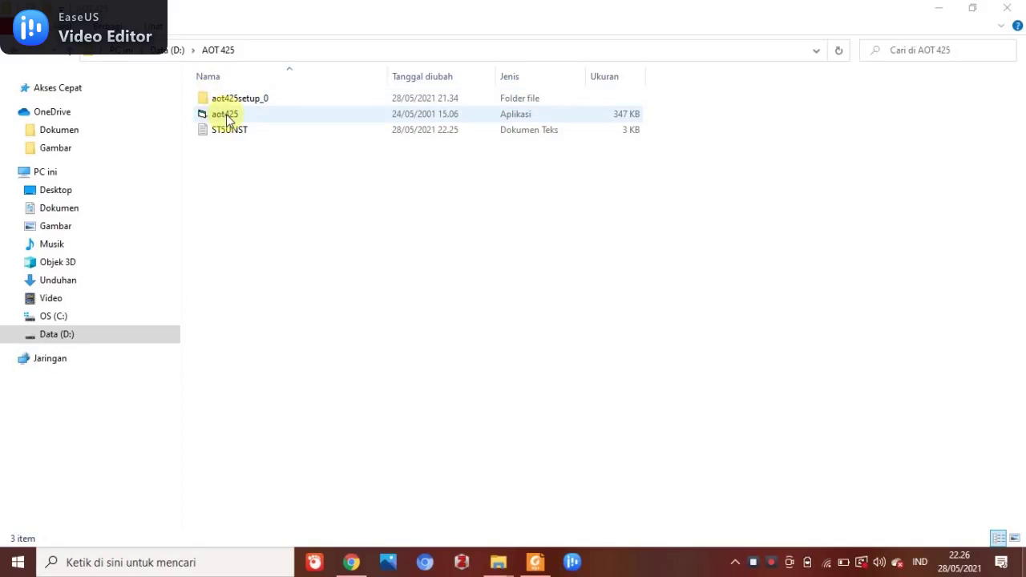
{"action": "double_click", "coordinate": [227, 117]}
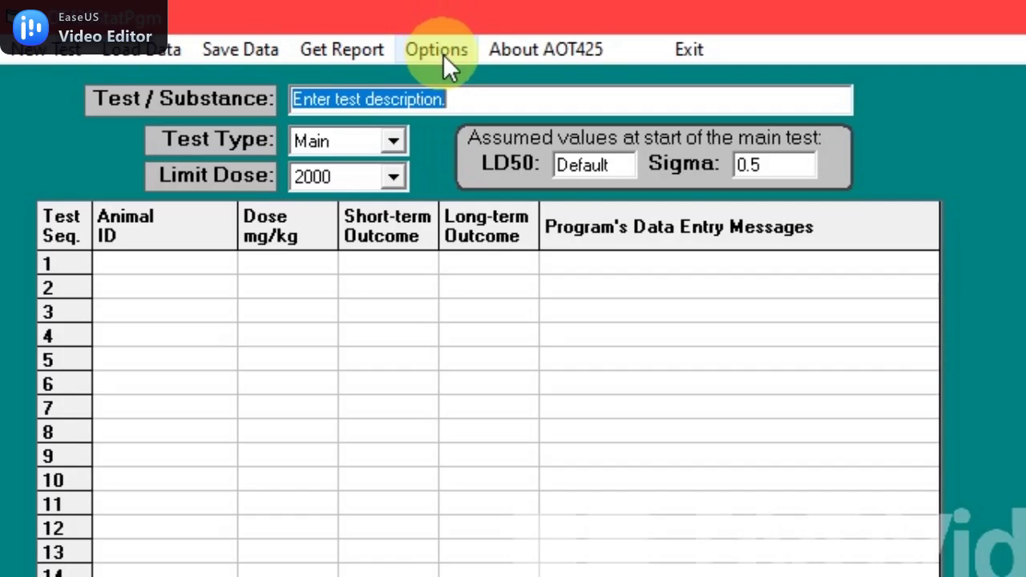
Step: Review the program's file saving, smallest usable dose and confidence interval options without changing them
{"action": "left_click", "coordinate": [443, 51]}
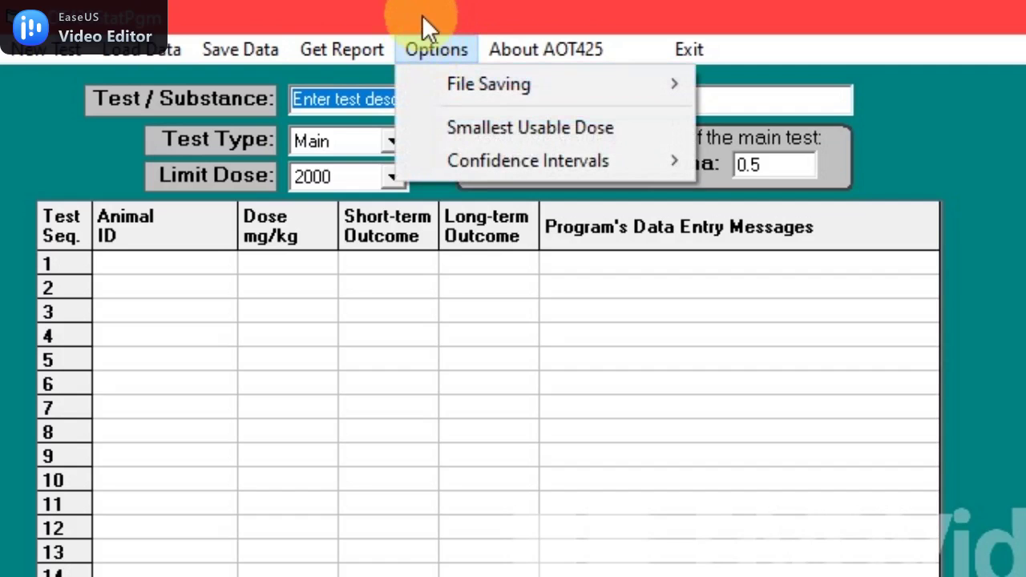
{"action": "left_click", "coordinate": [420, 47]}
{"action": "left_click", "coordinate": [464, 54]}
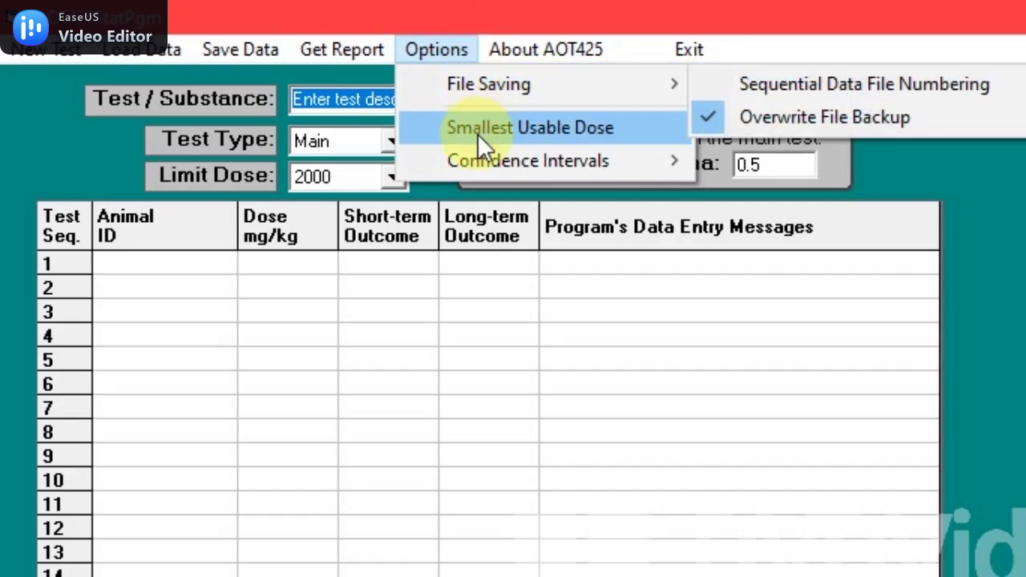
{"action": "mouse_move", "coordinate": [484, 160]}
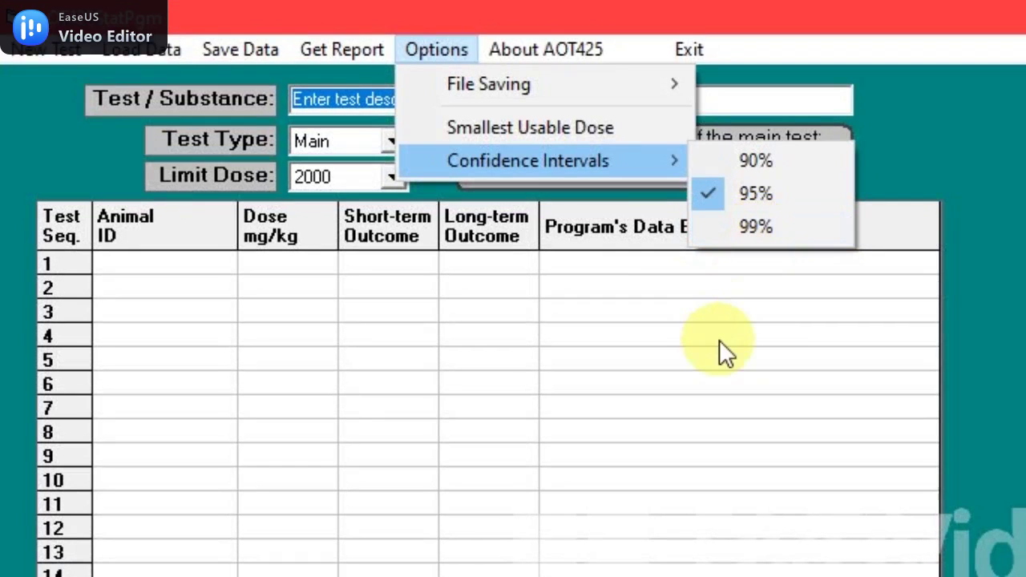
{"action": "left_click", "coordinate": [719, 339]}
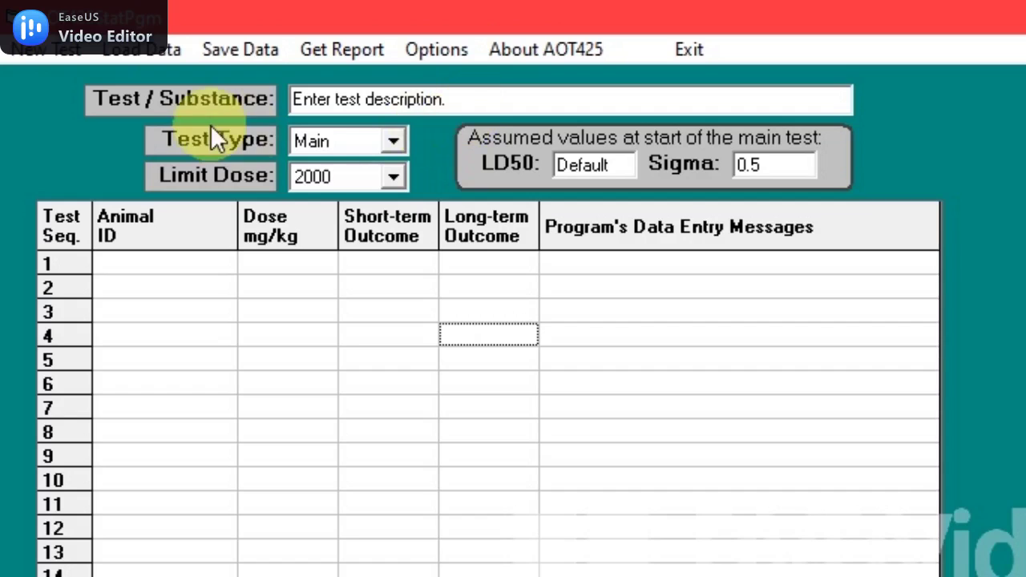
Step: Check the available test types and limit doses, keeping Main and 2000 selected
{"action": "left_click", "coordinate": [387, 146]}
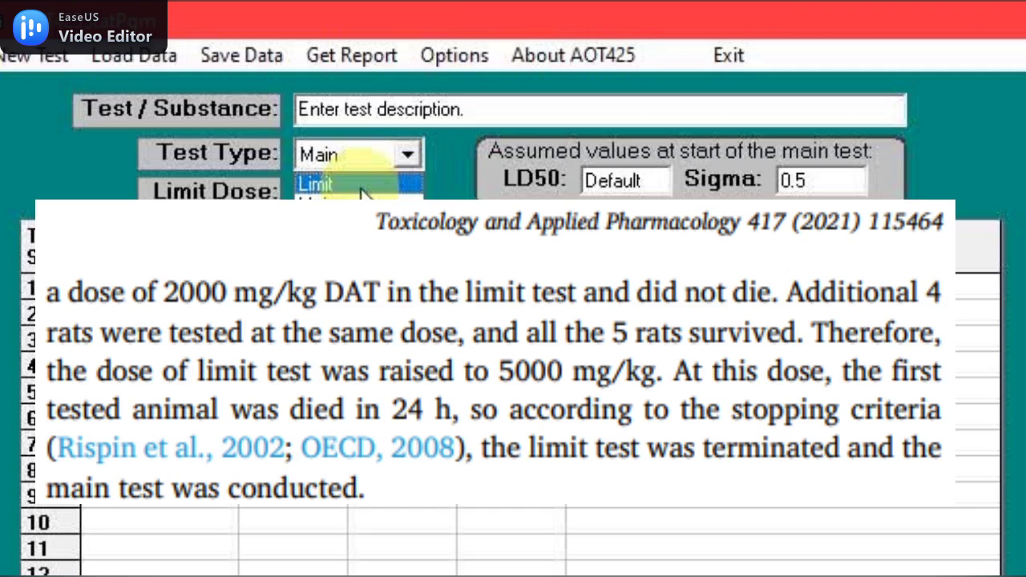
{"action": "left_click", "coordinate": [362, 201]}
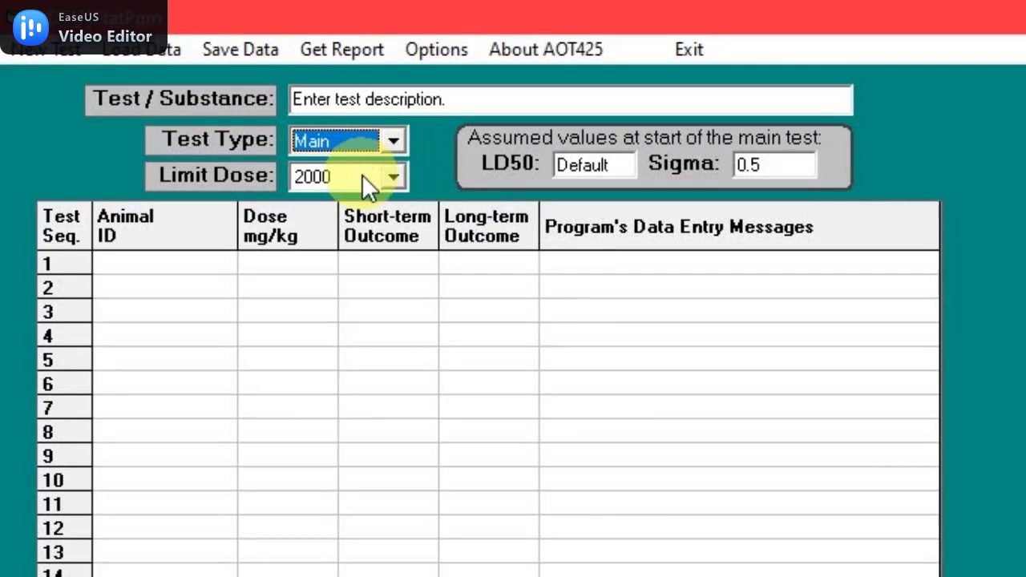
{"action": "left_click", "coordinate": [362, 174]}
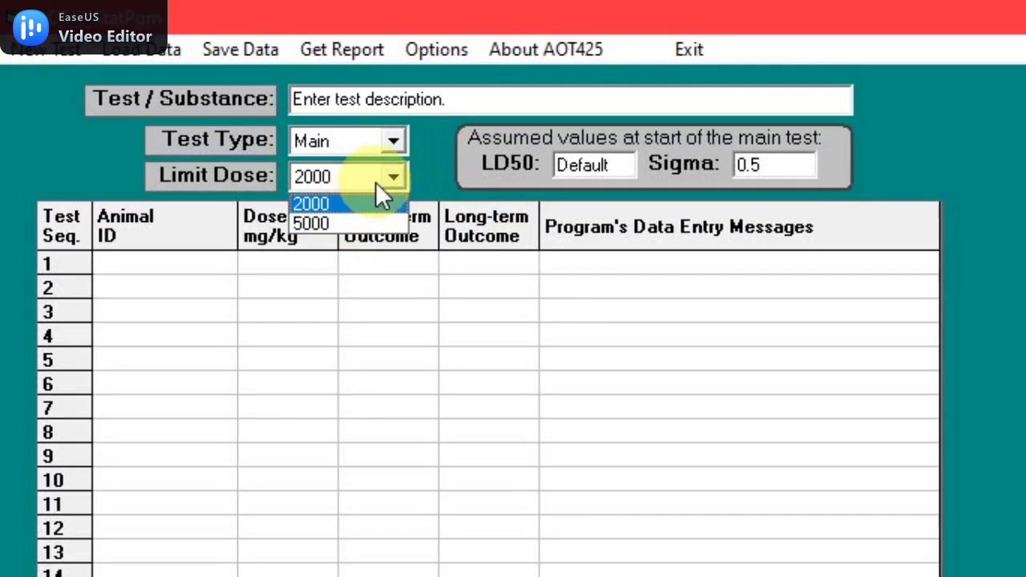
{"action": "left_click", "coordinate": [383, 173]}
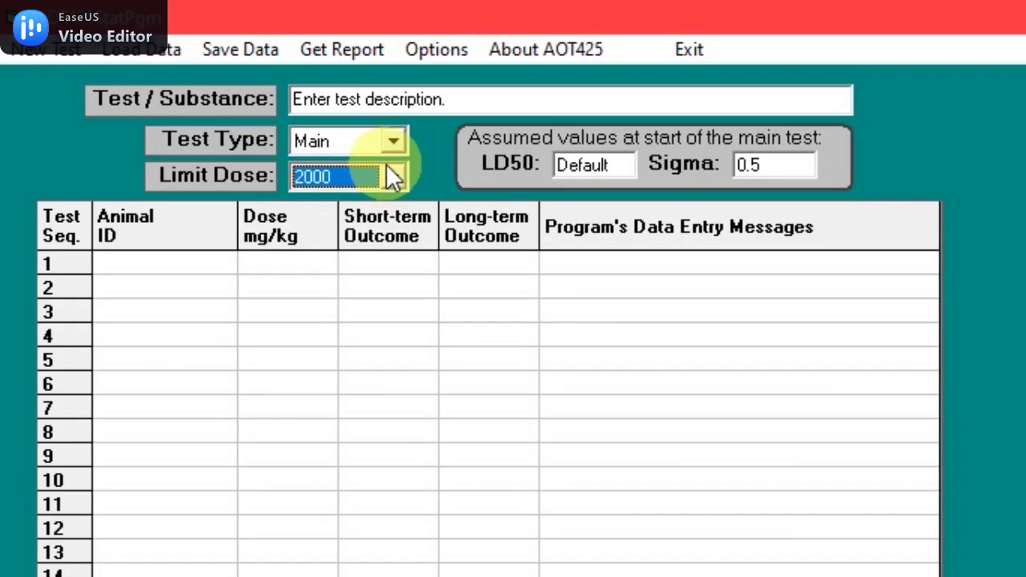
{"action": "key", "text": "shift+Tab"}
{"action": "key", "text": "shift+Tab"}
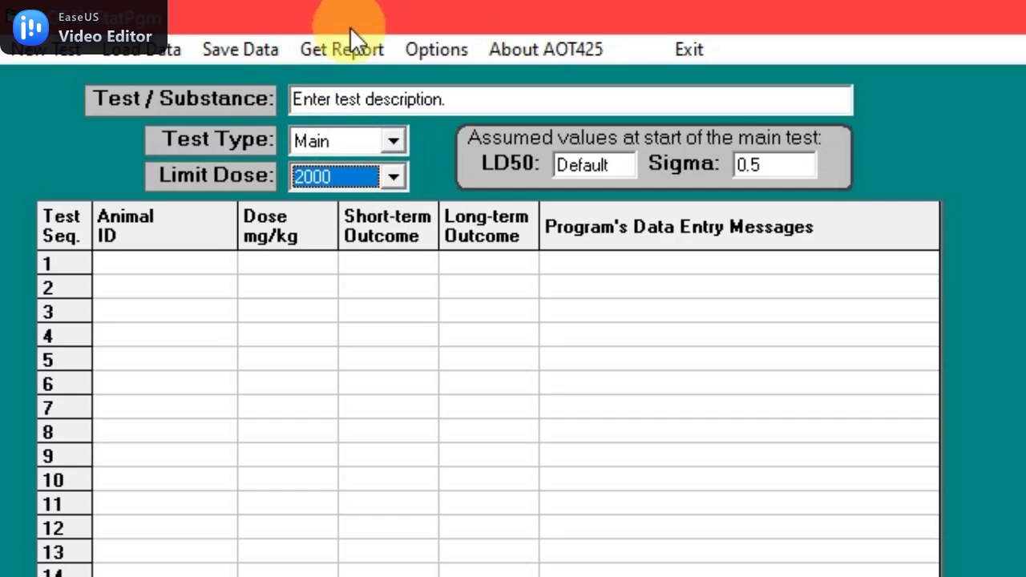
Step: Replace the placeholder test/substance description with "LD50 Desaminotyrosine"
{"action": "left_click", "coordinate": [444, 142]}
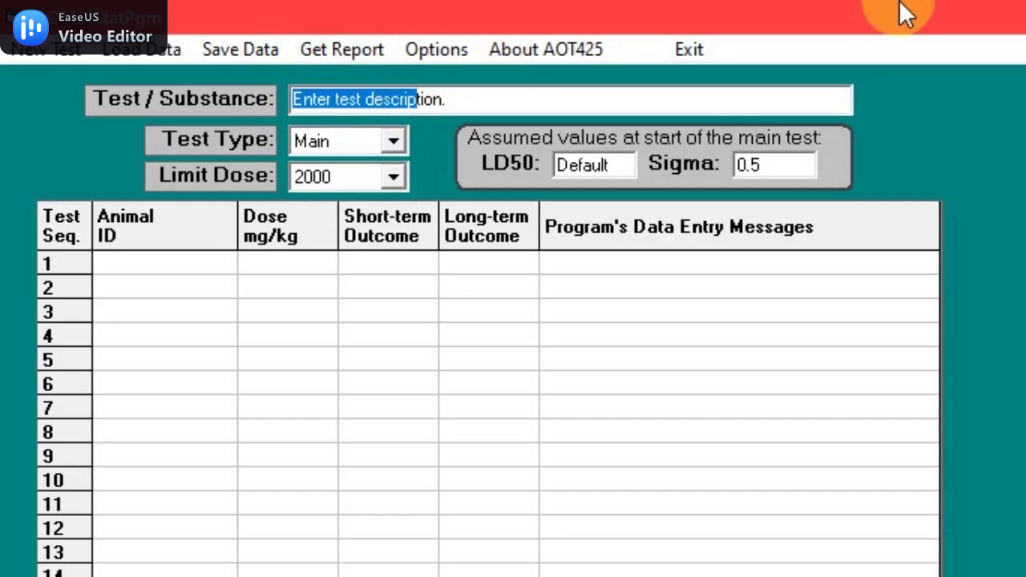
{"action": "left_click", "coordinate": [741, 90]}
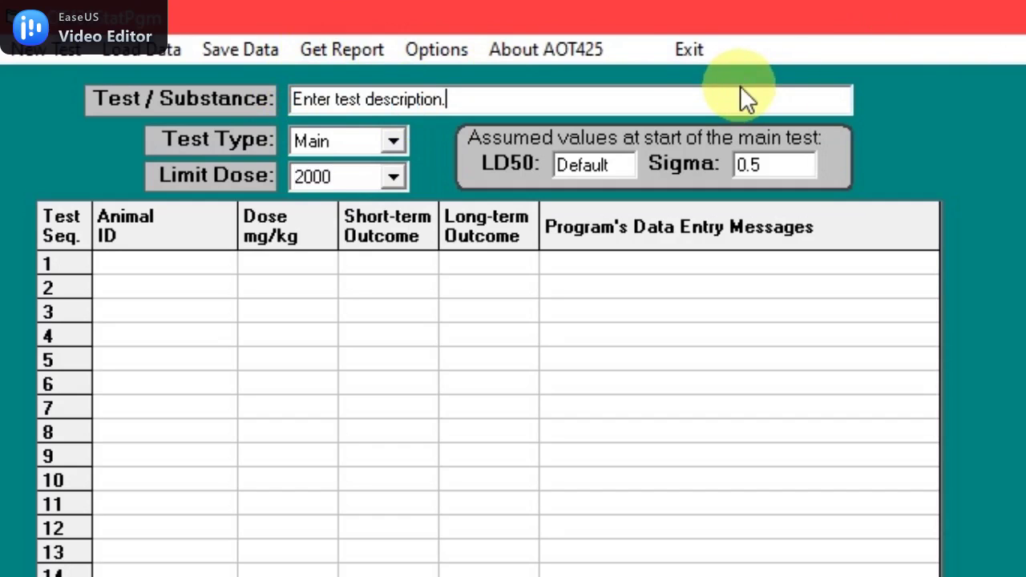
{"action": "left_click_drag", "start_coordinate": [469, 99], "coordinate": [196, 8]}
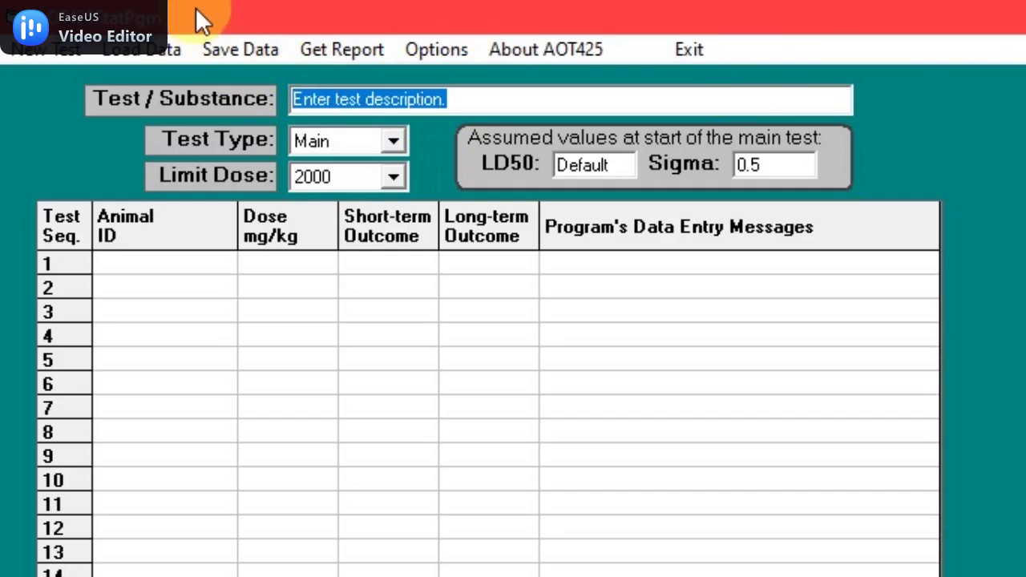
{"action": "type", "text": "LD"}
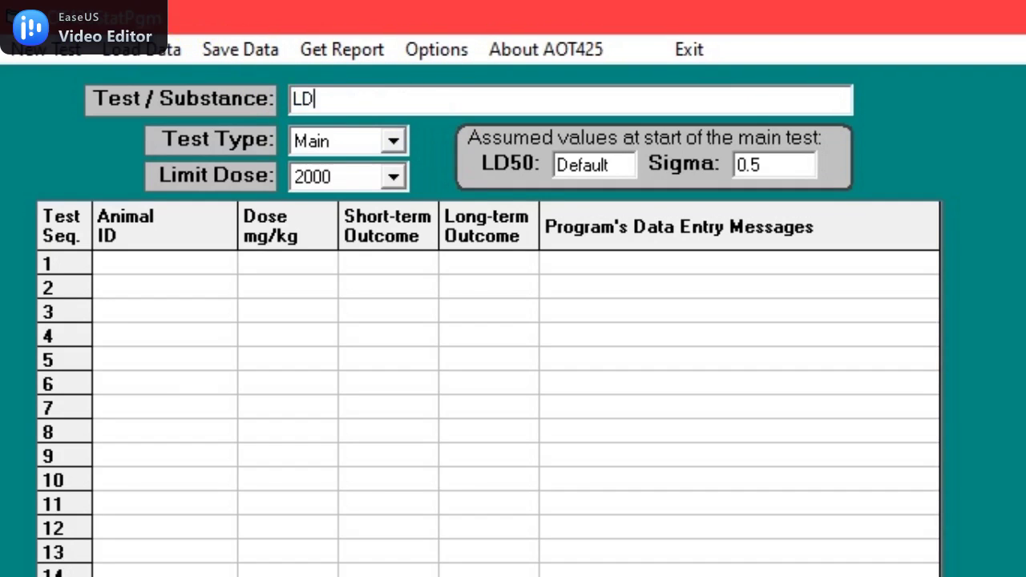
{"action": "type", "text": "50N"}
{"action": "key", "text": "BackSpace"}
{"action": "type", "text": "Desamin"}
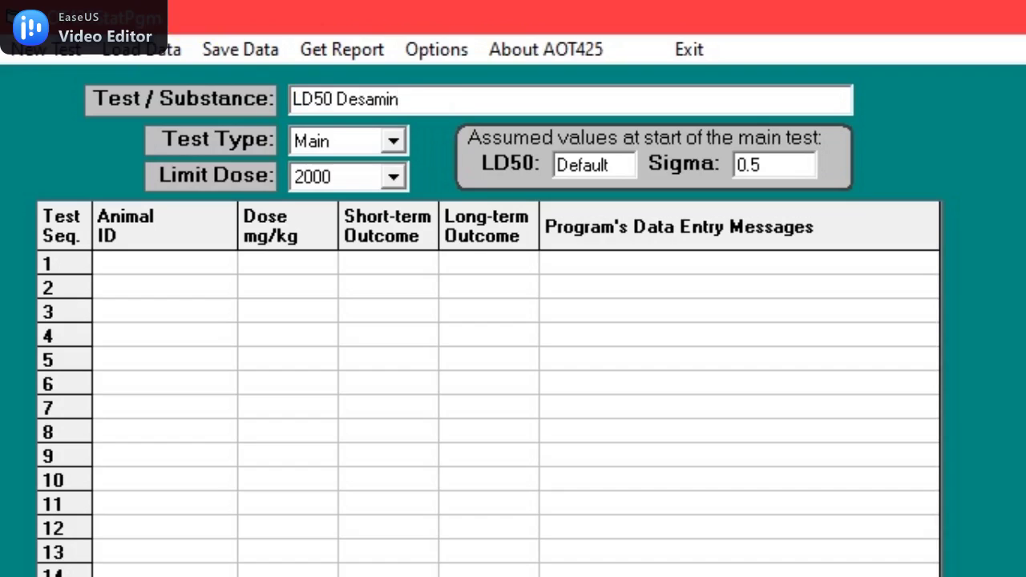
{"action": "type", "text": "otyrosine"}
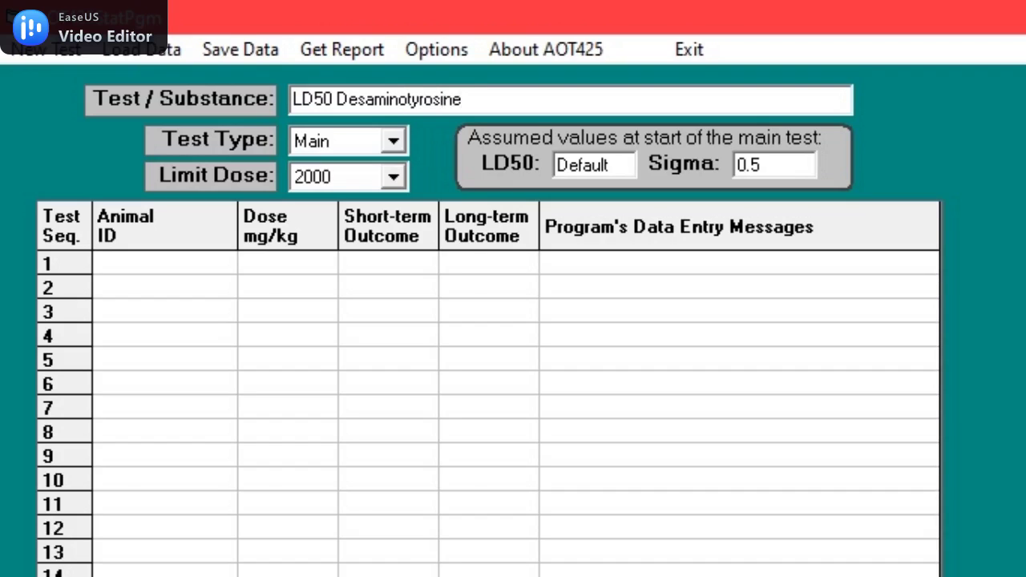
Step: Choose Main as the test type and set the limit dose to 5000
{"action": "left_click", "coordinate": [320, 139]}
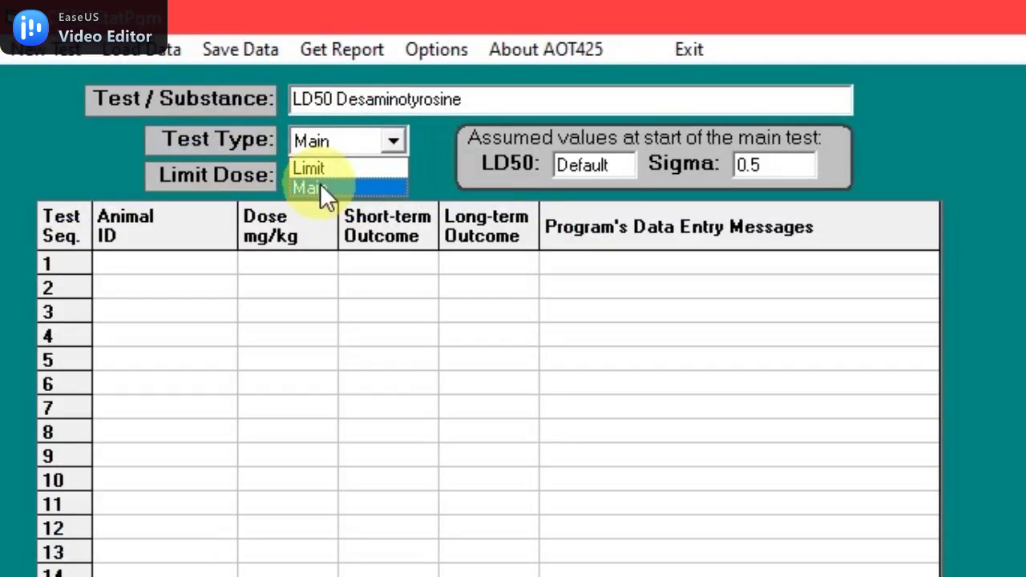
{"action": "left_click", "coordinate": [319, 187]}
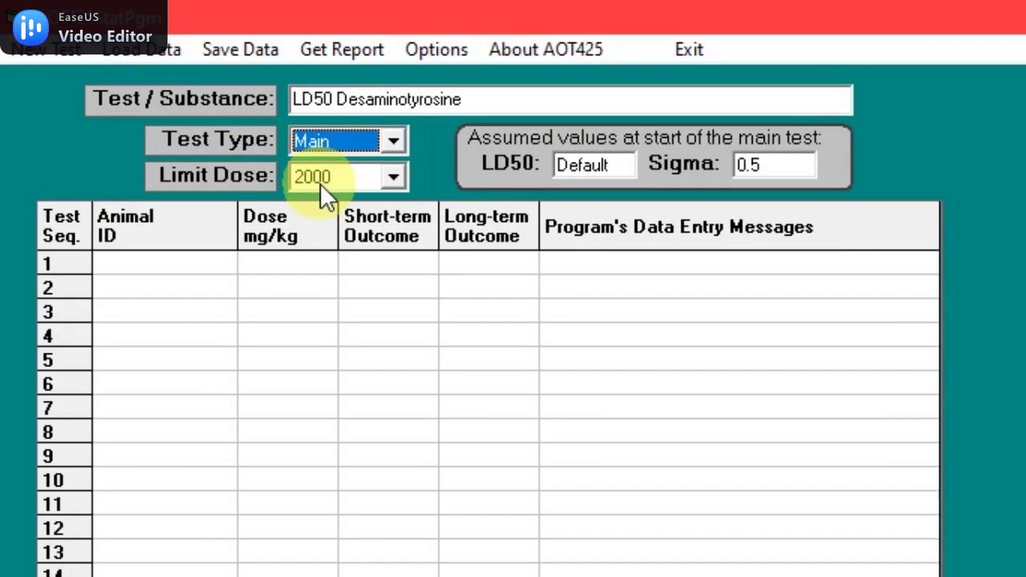
{"action": "left_click", "coordinate": [322, 178]}
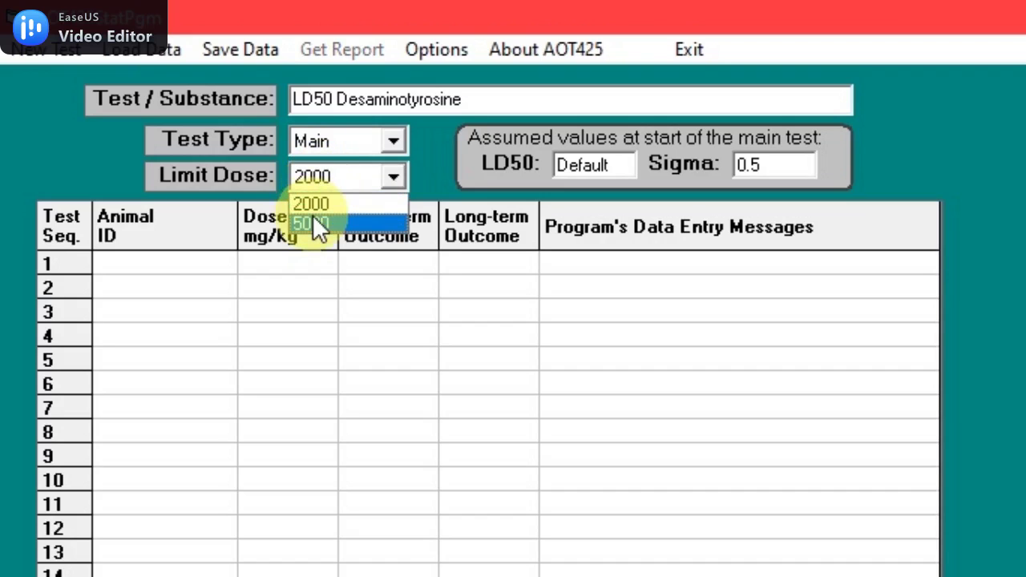
{"action": "left_click", "coordinate": [313, 219]}
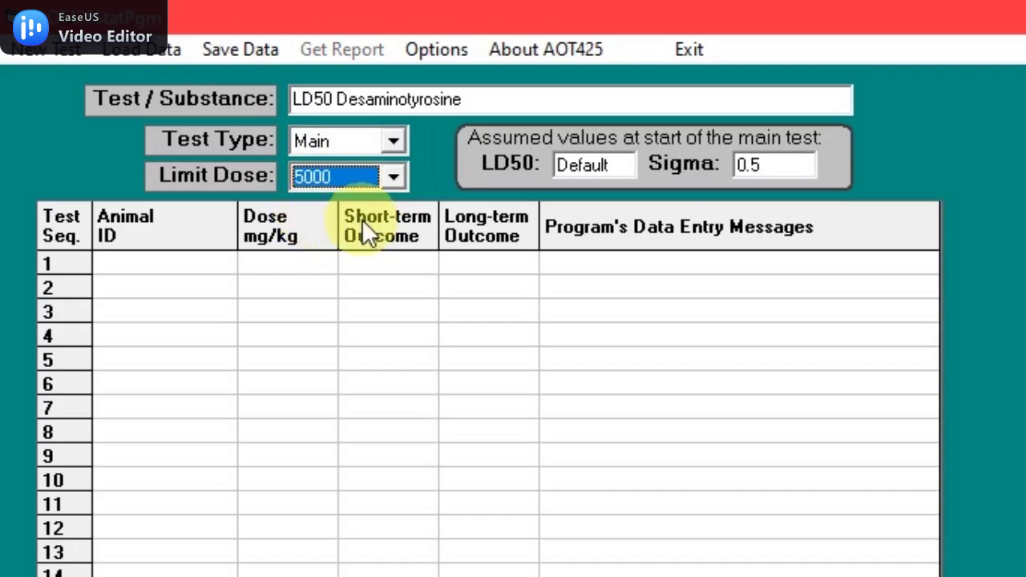
Step: Enter the animal IDs 1 through 8 in the first eight rows of the test data grid
{"action": "left_click", "coordinate": [209, 266]}
{"action": "type", "text": "1"}
{"action": "key", "text": "Return"}
{"action": "type", "text": "2"}
{"action": "key", "text": "Return"}
{"action": "type", "text": "3"}
{"action": "key", "text": "Return"}
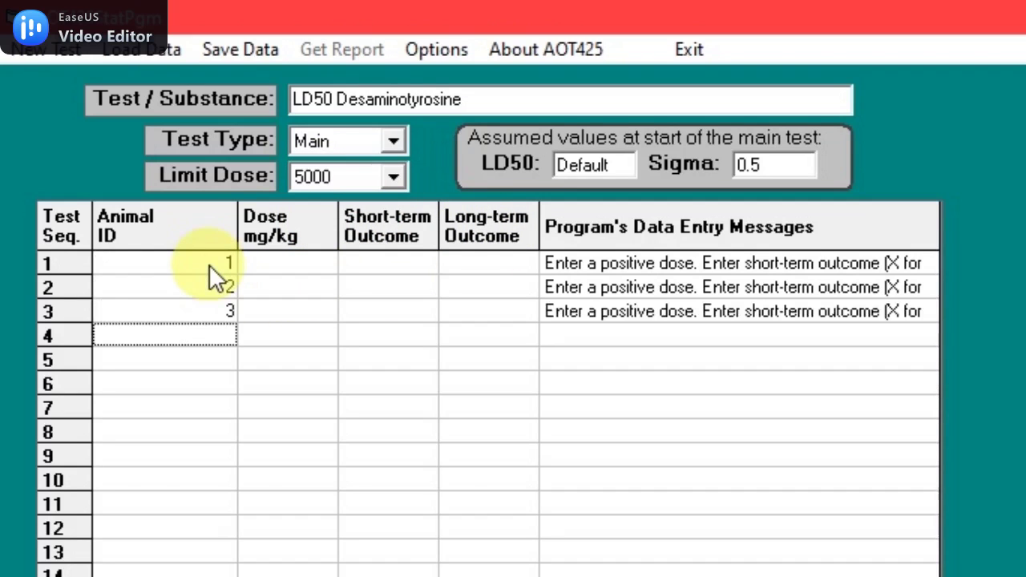
{"action": "type", "text": "4"}
{"action": "key", "text": "Return"}
{"action": "type", "text": "5"}
{"action": "key", "text": "Return"}
{"action": "type", "text": "6 7"}
{"action": "key", "text": "Return"}
{"action": "type", "text": "8"}
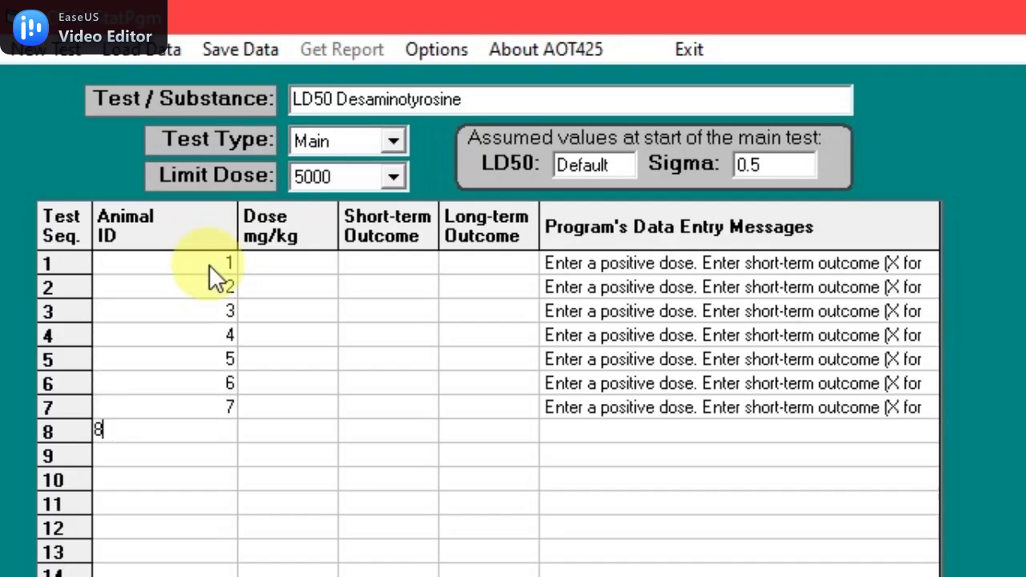
{"action": "key", "text": "Return"}
Step: Enter the doses for animals 1 to 4 as 175, 550, 1750 and 5000 mg/kg
{"action": "key", "text": "Up"}
{"action": "key", "text": "Up"}
{"action": "key", "text": "Up"}
{"action": "key", "text": "Up"}
{"action": "key", "text": "Up"}
{"action": "key", "text": "Up"}
{"action": "key", "text": "Up"}
{"action": "type", "text": "1"}
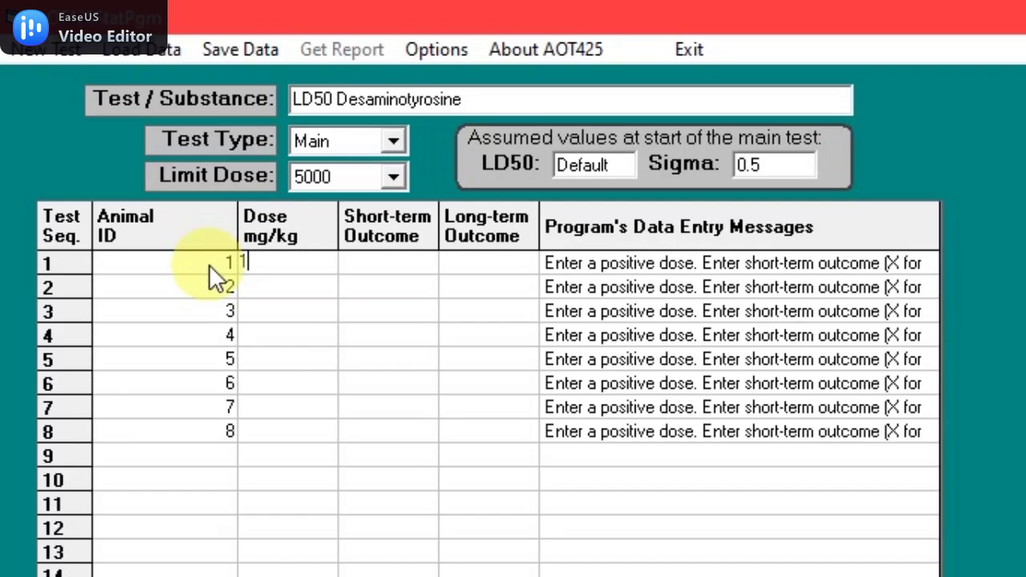
{"action": "type", "text": "75"}
{"action": "key", "text": "Return"}
{"action": "type", "text": "550"}
{"action": "key", "text": "Return"}
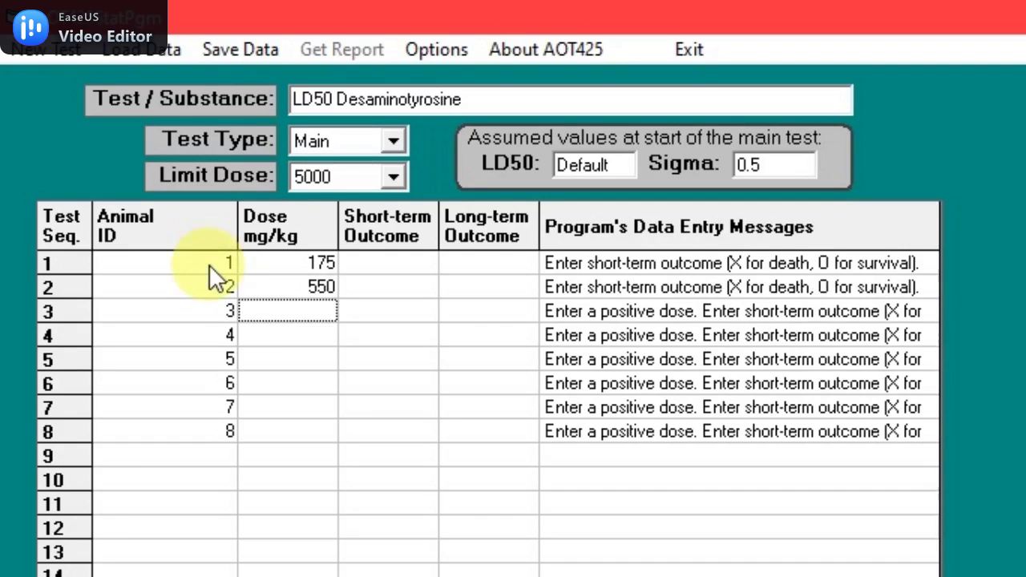
{"action": "type", "text": "1750"}
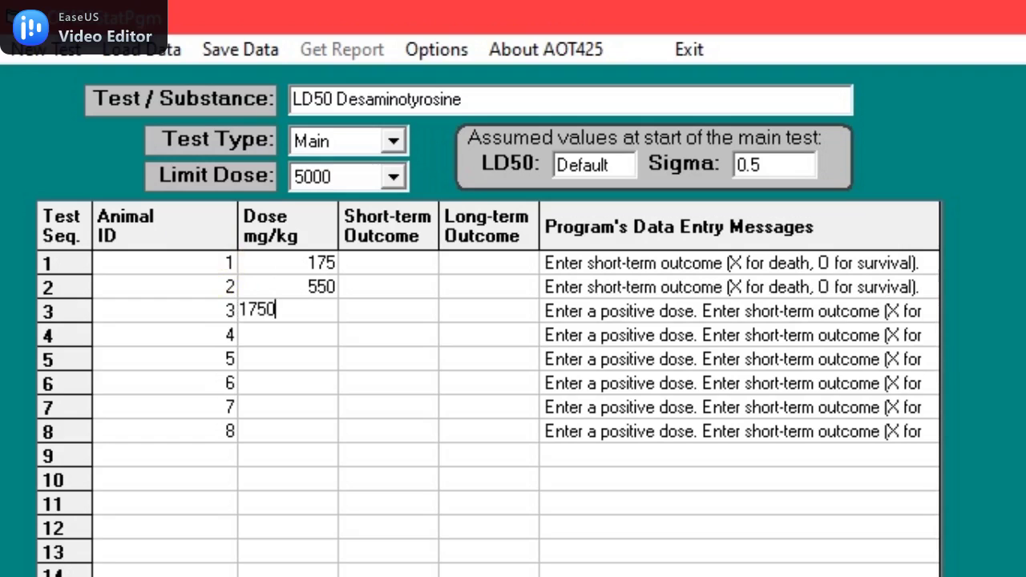
{"action": "key", "text": "Return"}
{"action": "type", "text": "5000"}
{"action": "key", "text": "Return"}
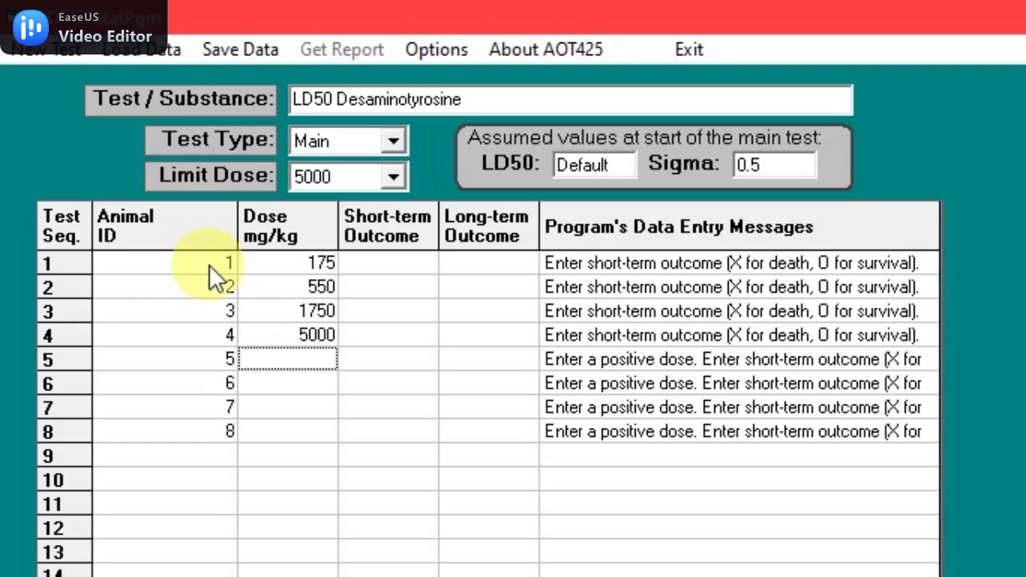
Step: Enter the doses for animals 5 to 8 as 1750, 5000, 1750 and 5000 mg/kg
{"action": "type", "text": "1750"}
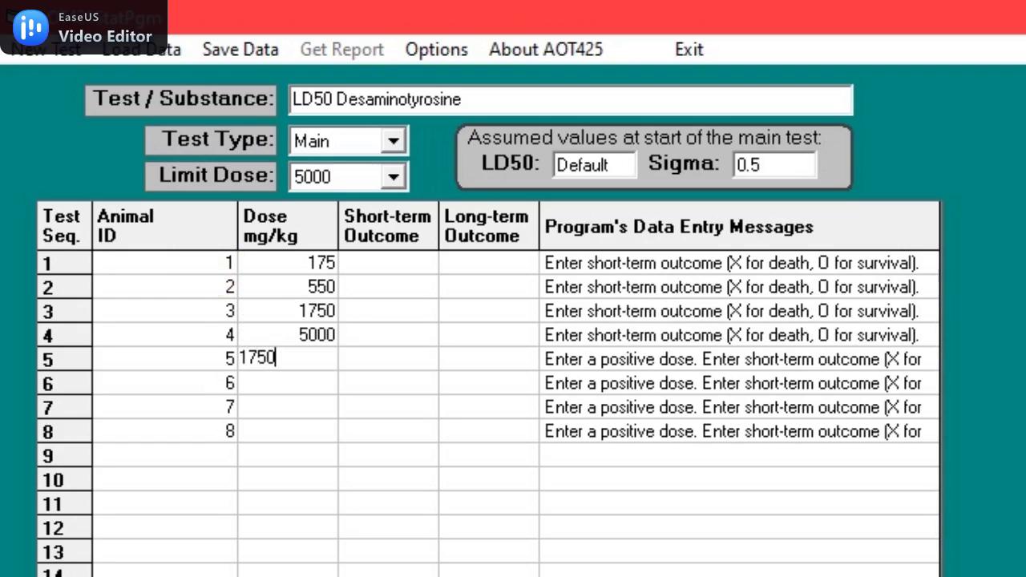
{"action": "key", "text": "Return"}
{"action": "type", "text": "5000"}
{"action": "key", "text": "Return"}
{"action": "type", "text": "1750"}
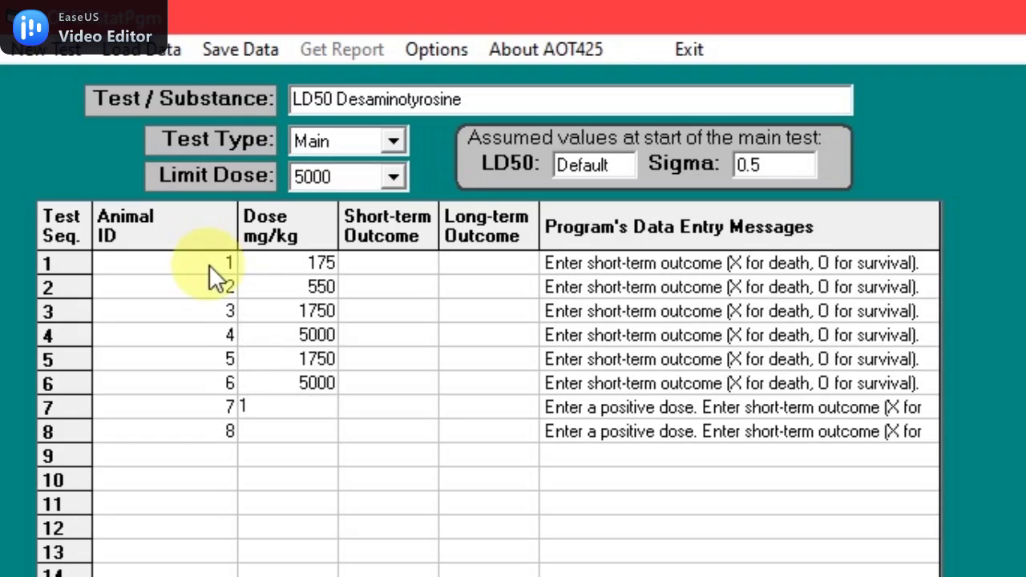
{"action": "key", "text": "Return"}
{"action": "type", "text": "5000"}
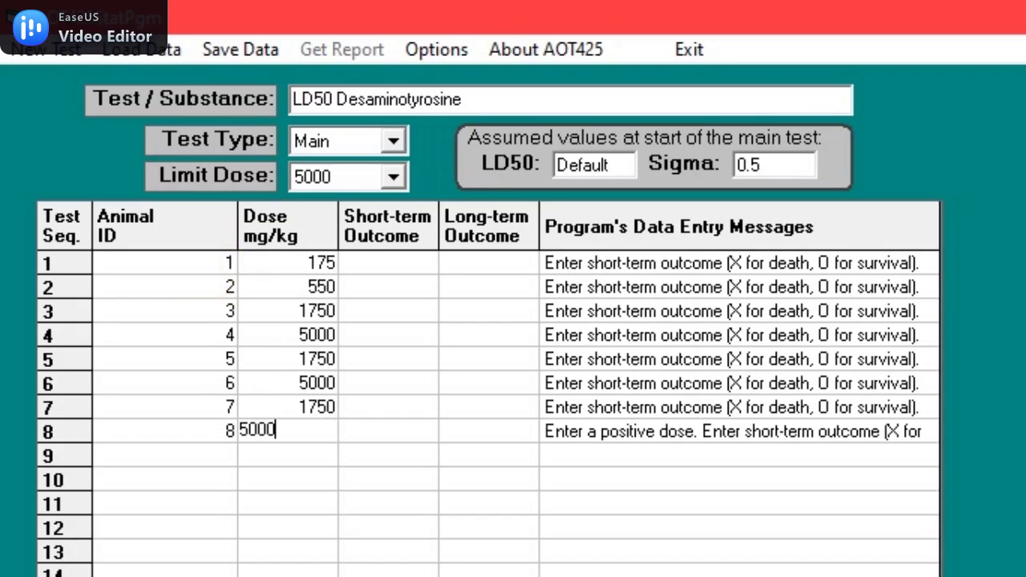
{"action": "key", "text": "Return"}
Step: Record O as both the short-term and long-term outcome for animal 1
{"action": "key", "text": "Up"}
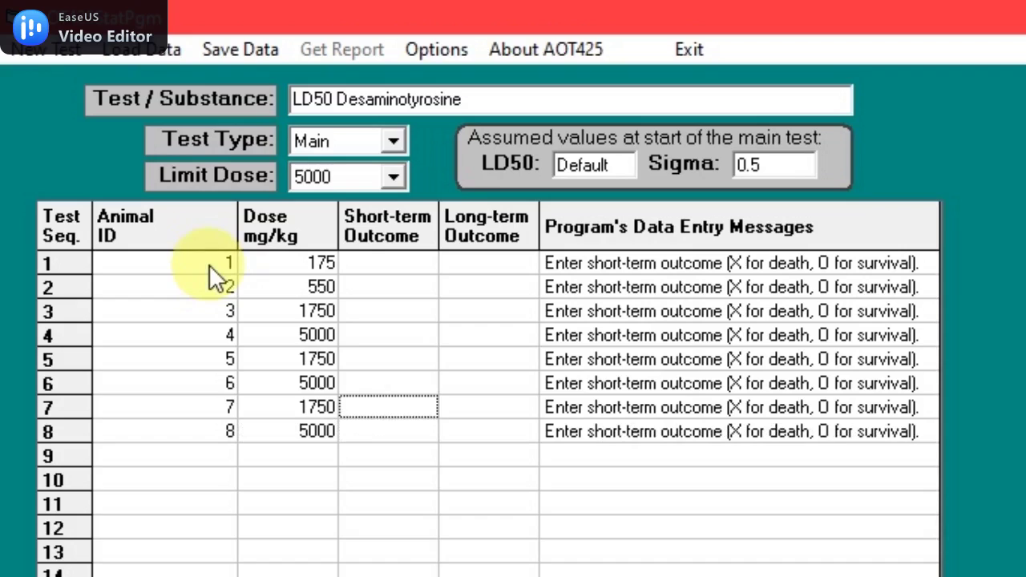
{"action": "key", "text": "Up"}
{"action": "key", "text": "Up"}
{"action": "key", "text": "Up"}
{"action": "key", "text": "Up"}
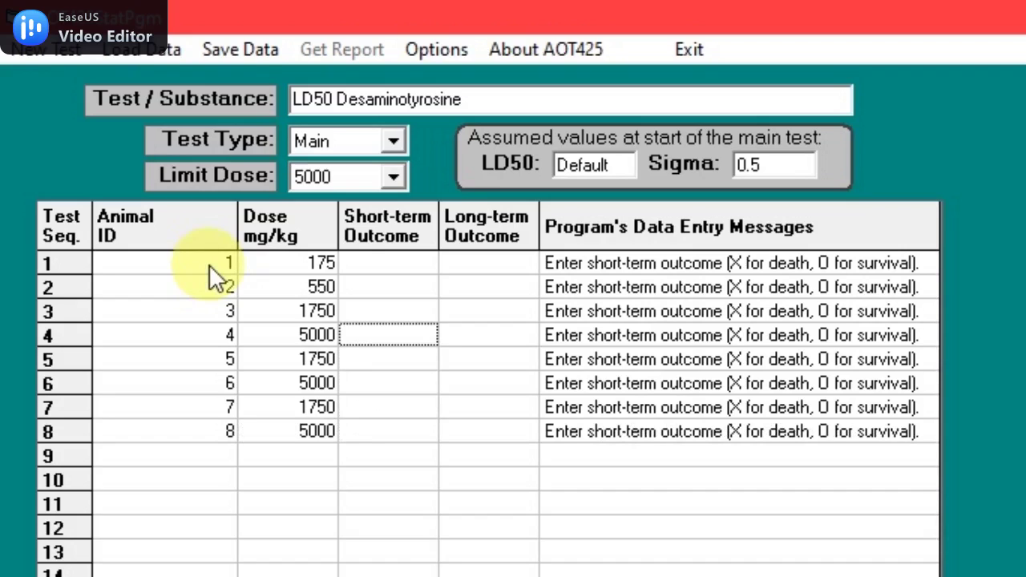
{"action": "key", "text": "Up"}
{"action": "key", "text": "Up"}
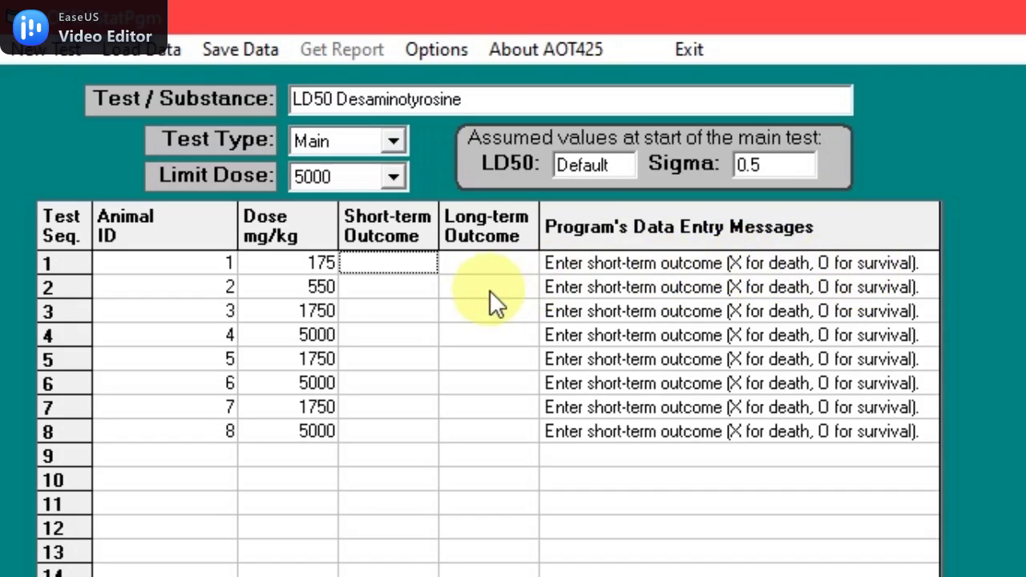
{"action": "type", "text": "0"}
{"action": "key", "text": "Tab"}
{"action": "type", "text": "o"}
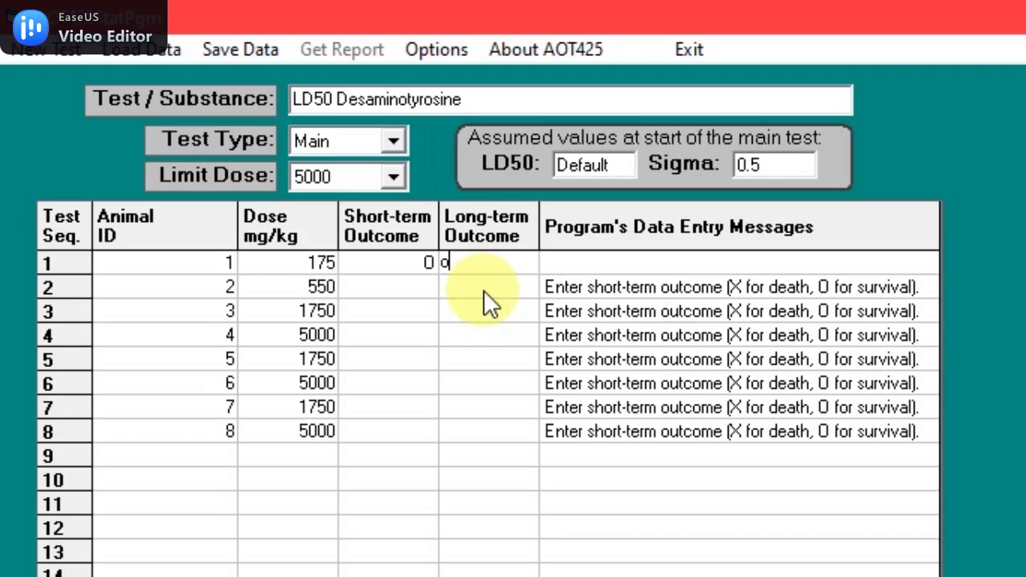
{"action": "key", "text": "Return"}
Step: Record O as both the short-term and long-term outcomes for animals 2 and 3
{"action": "key", "text": "shift+Tab"}
{"action": "type", "text": "0"}
{"action": "key", "text": "Tab"}
{"action": "type", "text": "0"}
{"action": "key", "text": "Return"}
{"action": "key", "text": "shift+Tab"}
{"action": "type", "text": "0"}
{"action": "key", "text": "Tab"}
{"action": "type", "text": "0"}
{"action": "key", "text": "Return"}
Step: Record X as both the short-term and long-term outcome for animal 4
{"action": "key", "text": "shift+Tab"}
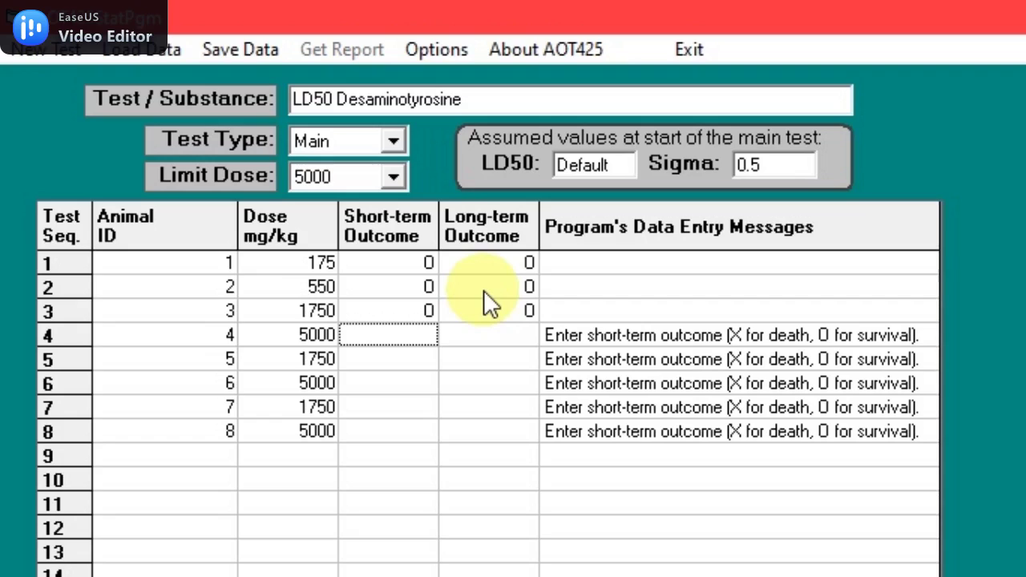
{"action": "type", "text": "x"}
{"action": "key", "text": "Tab"}
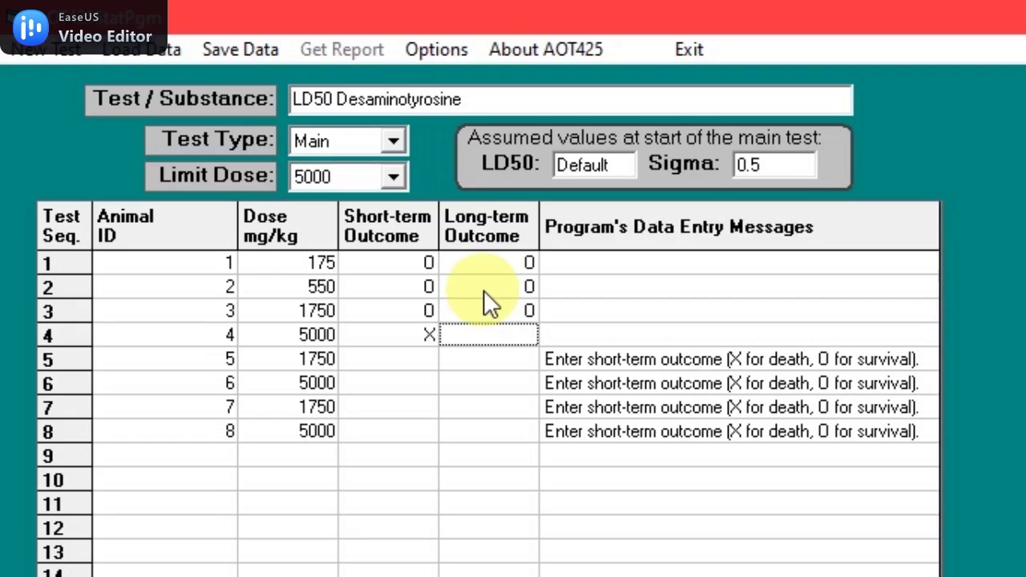
{"action": "type", "text": "x"}
{"action": "key", "text": "Return"}
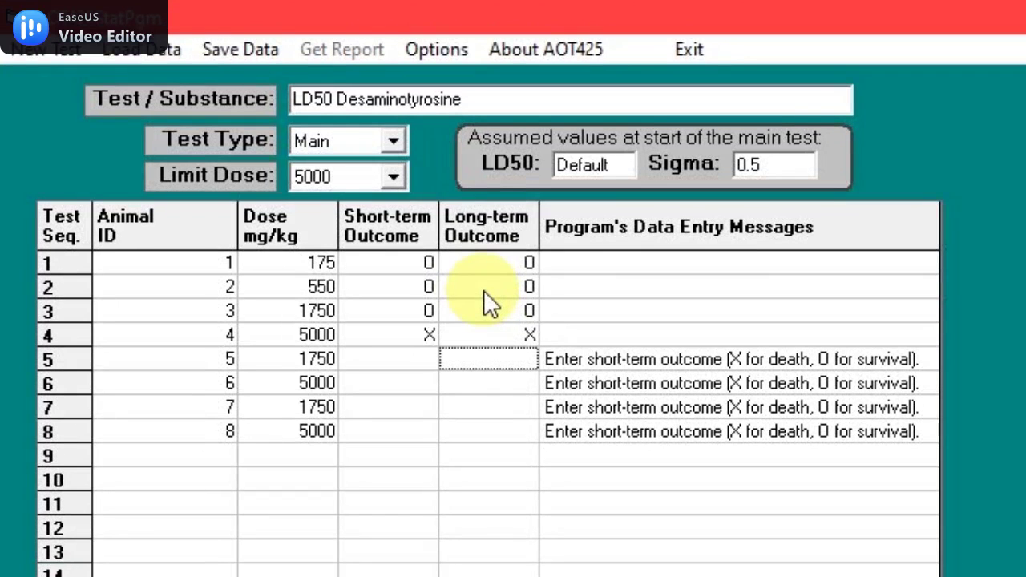
Step: Record O as both the short-term and long-term outcome for animal 5
{"action": "key", "text": "Left"}
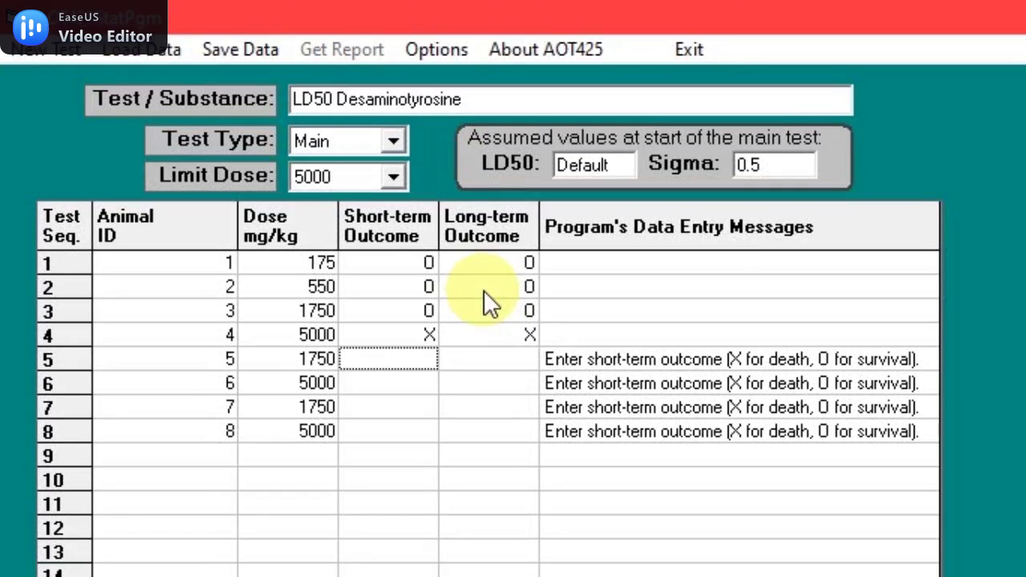
{"action": "type", "text": "0"}
{"action": "key", "text": "Return"}
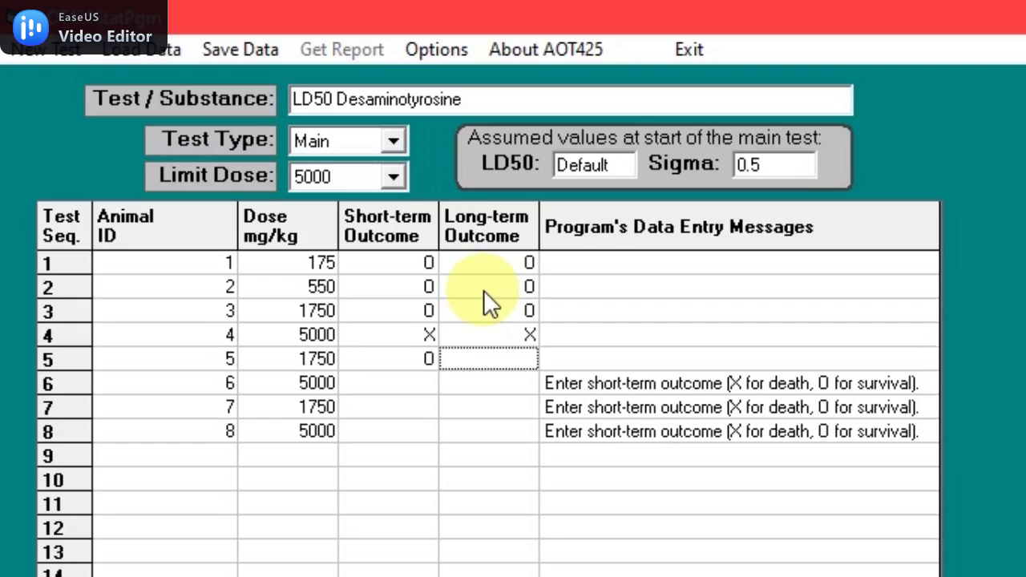
{"action": "type", "text": "o"}
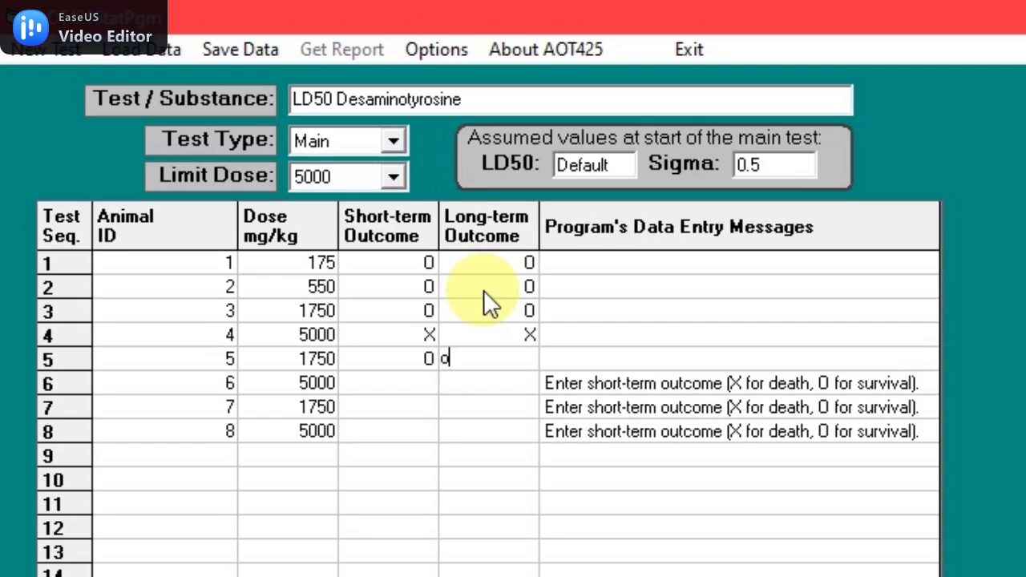
{"action": "key", "text": "Return"}
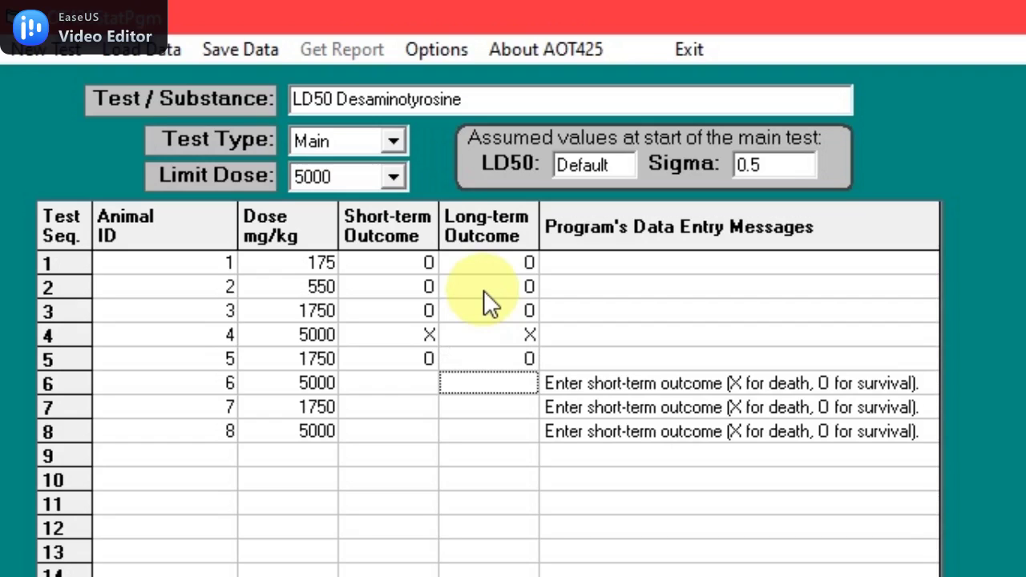
Step: Enter m as the short-term outcome and O as the long-term outcome for animal 6
{"action": "key", "text": "Left"}
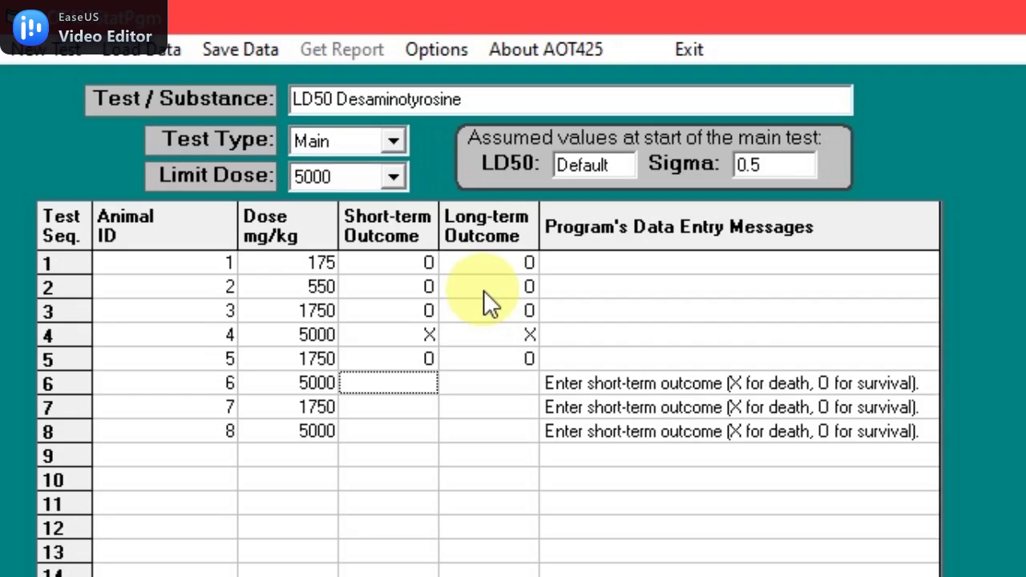
{"action": "type", "text": "m"}
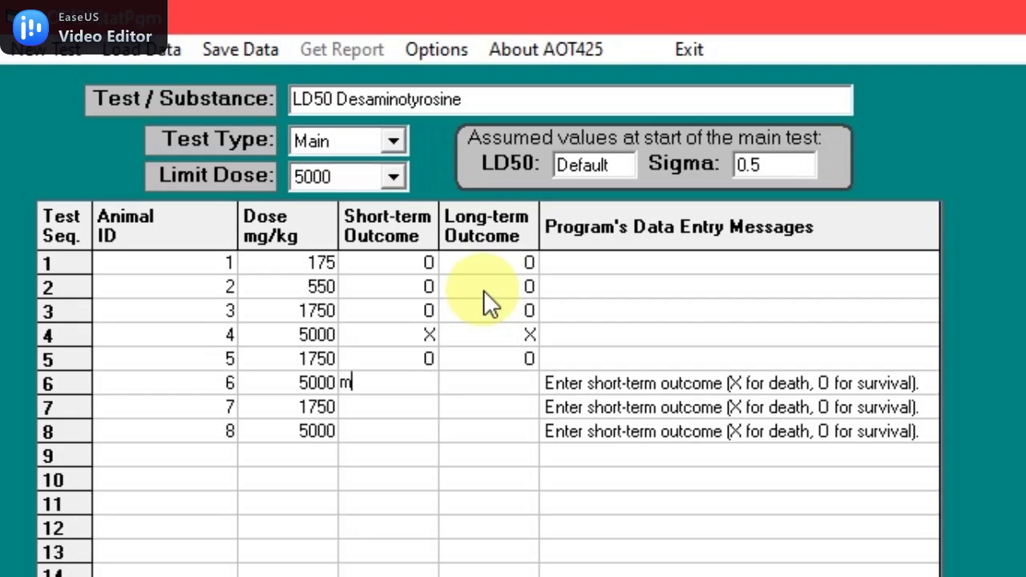
{"action": "key", "text": "Return"}
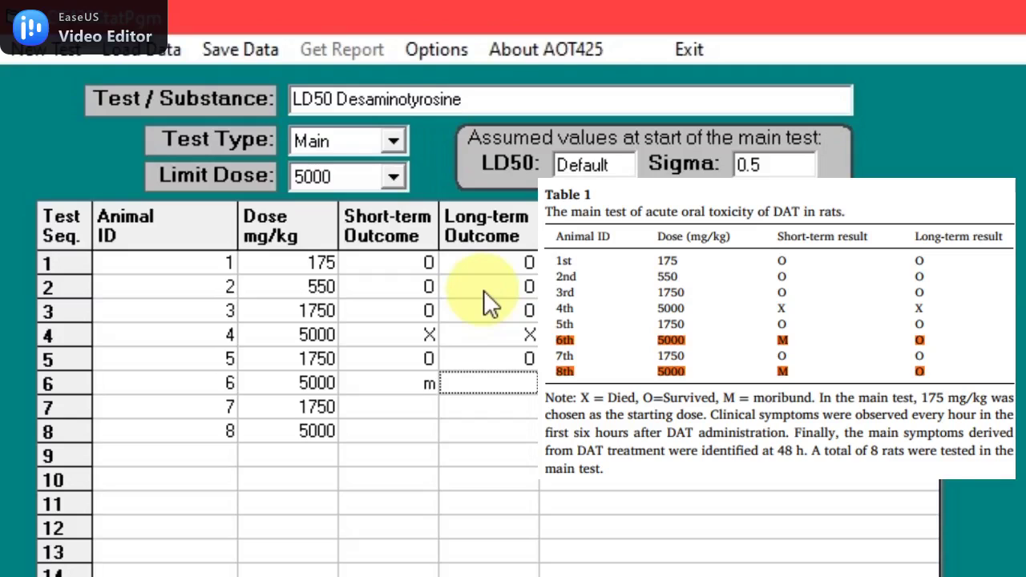
{"action": "type", "text": "O"}
{"action": "key", "text": "Return"}
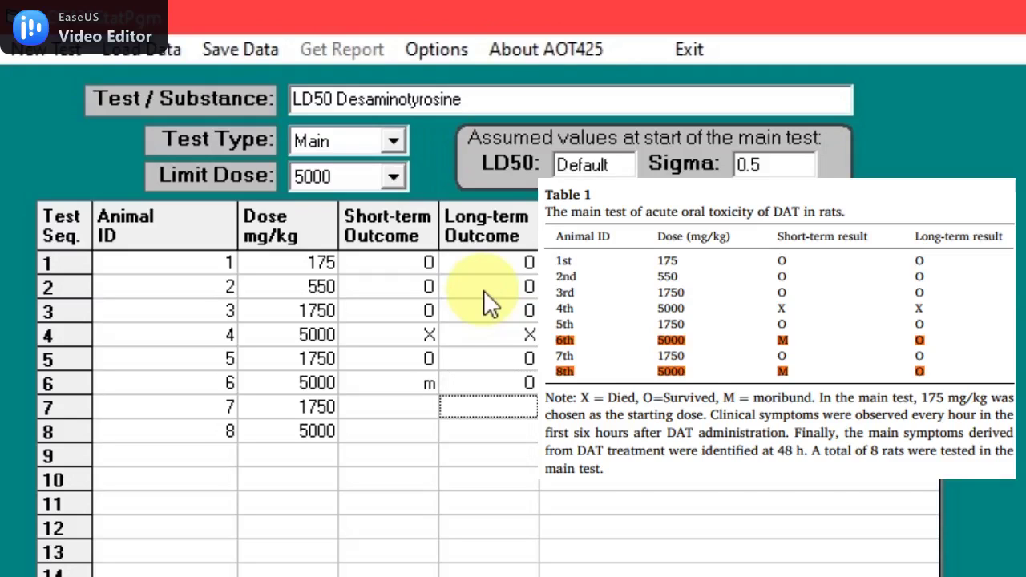
Step: Record O as both the short-term and long-term outcome for animal 7
{"action": "key", "text": "Left"}
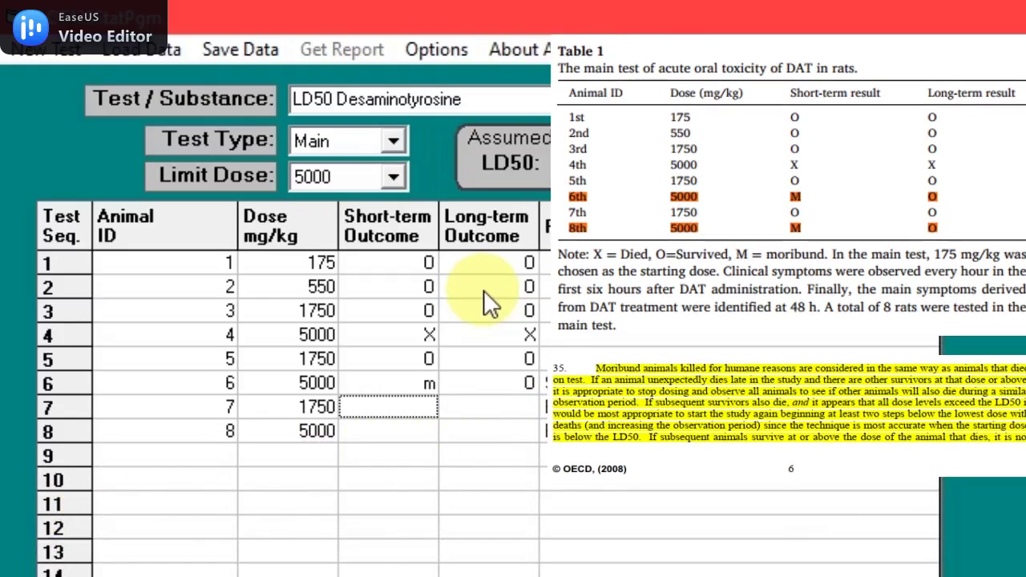
{"action": "type", "text": "o"}
{"action": "key", "text": "Tab"}
{"action": "type", "text": "o"}
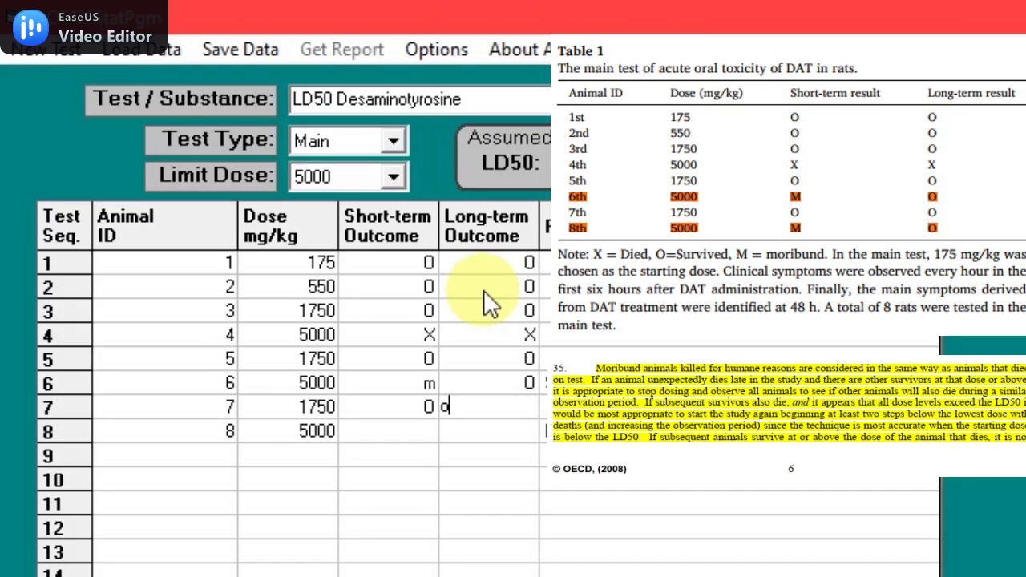
{"action": "key", "text": "Tab"}
Step: Enter m as the short-term outcome and O as the long-term outcome for animal 8
{"action": "key", "text": "Down"}
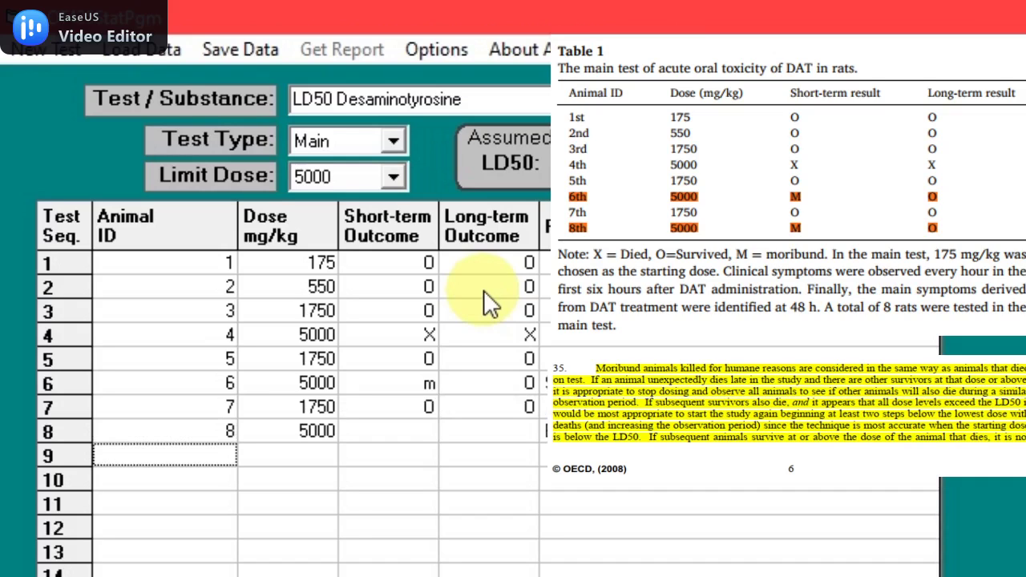
{"action": "key", "text": "Tab"}
{"action": "key", "text": "Tab"}
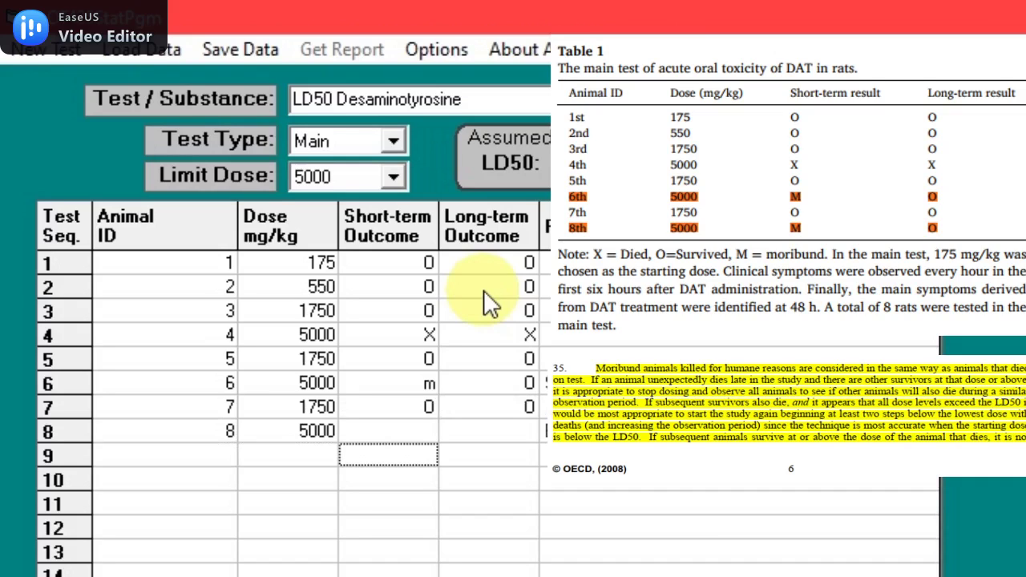
{"action": "key", "text": "Up"}
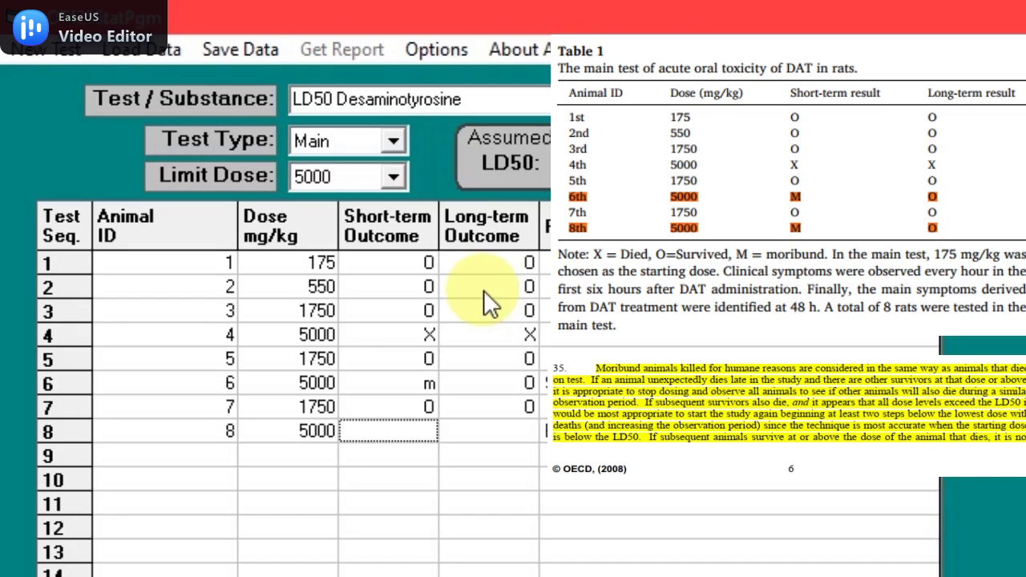
{"action": "type", "text": "m"}
{"action": "key", "text": "Tab"}
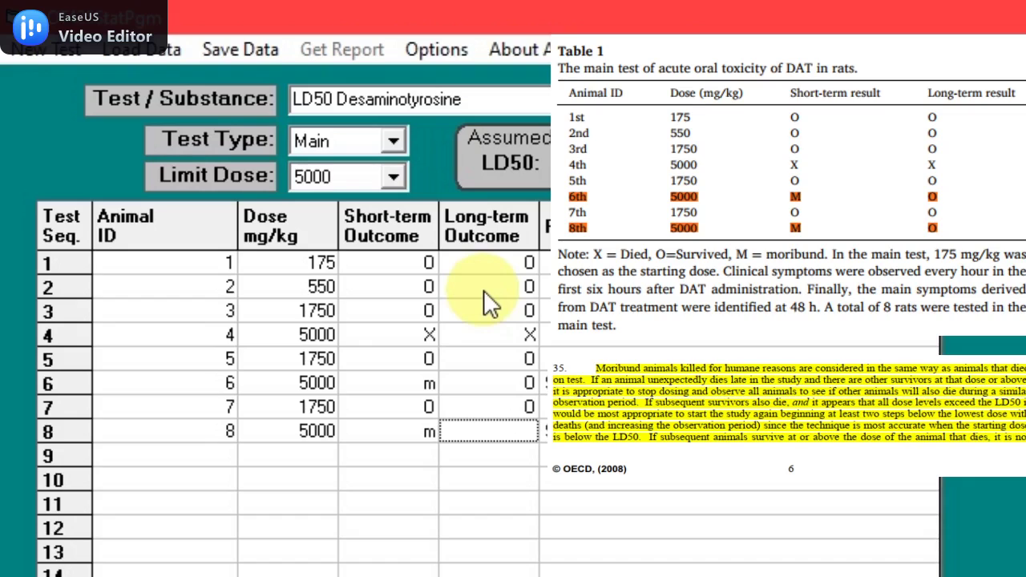
{"action": "type", "text": "0"}
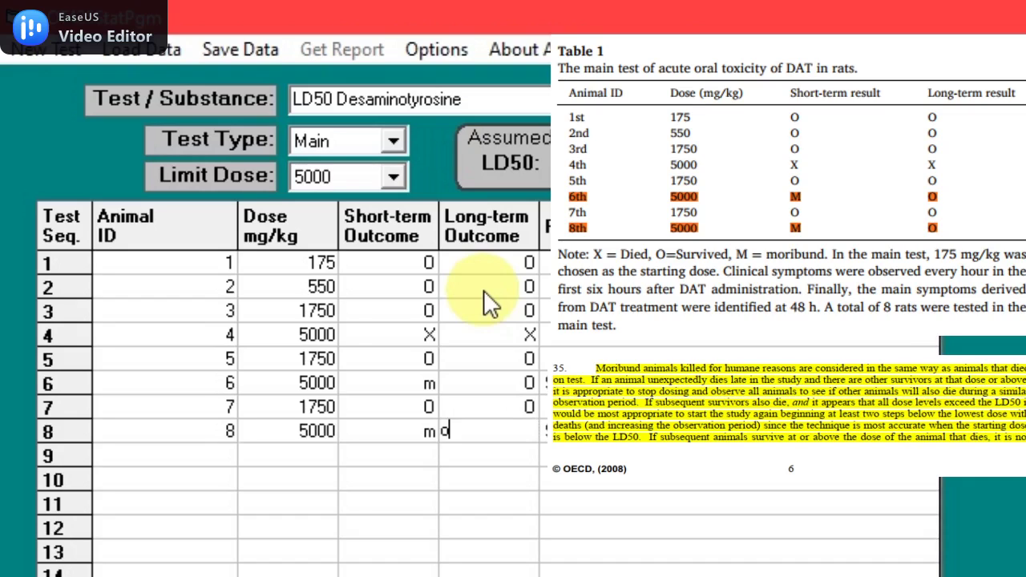
{"action": "key", "text": "Return"}
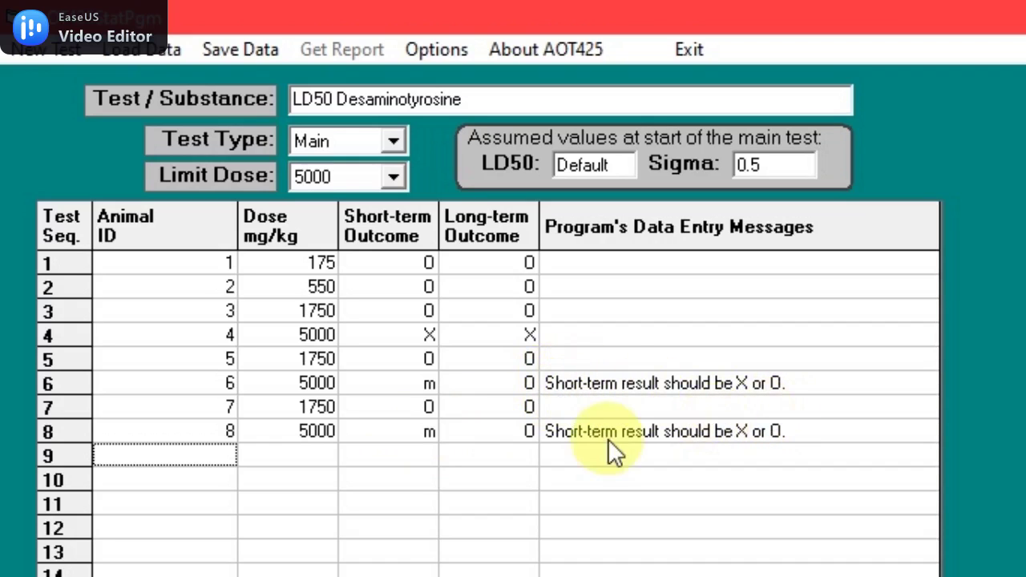
Step: Change the short-term outcomes of animals 6 and 8 to X
{"action": "left_click", "coordinate": [429, 388]}
{"action": "left_click", "coordinate": [431, 388]}
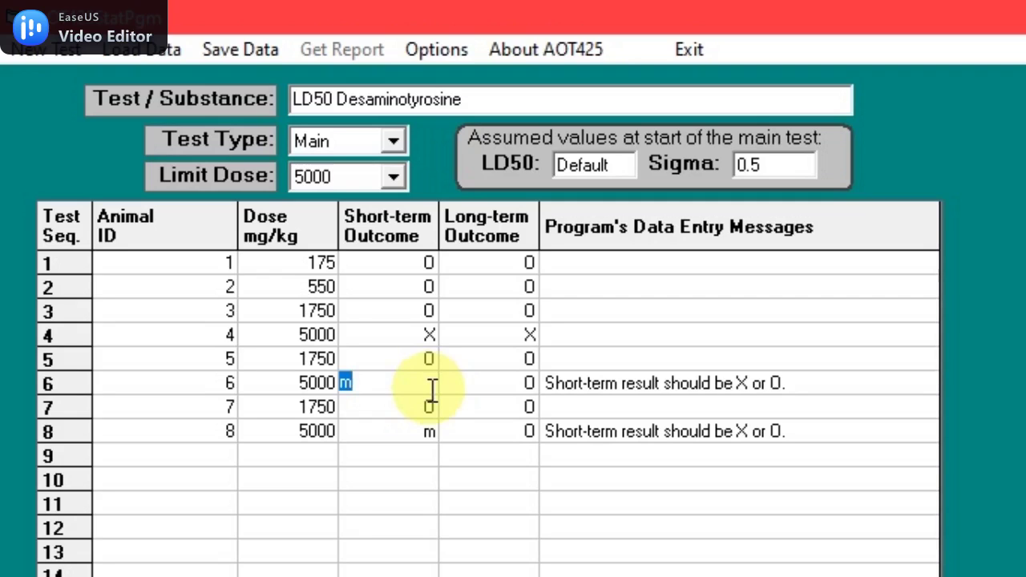
{"action": "type", "text": "x"}
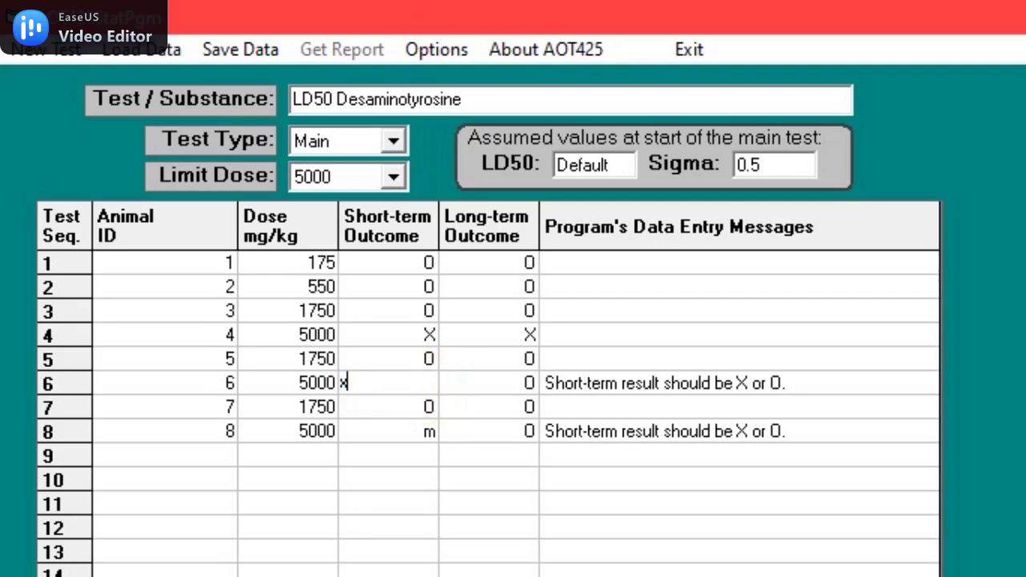
{"action": "left_click", "coordinate": [430, 432]}
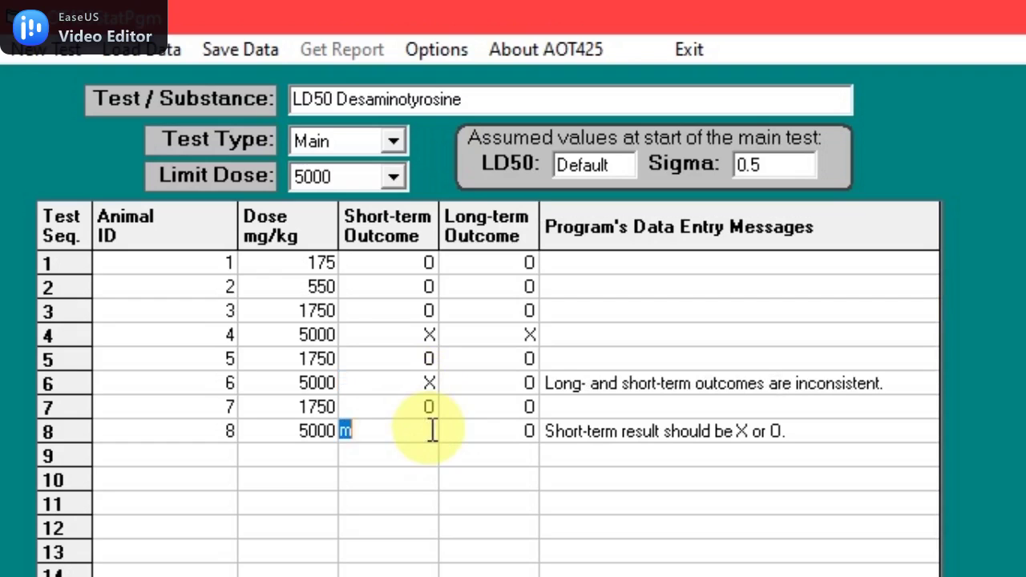
{"action": "type", "text": "x"}
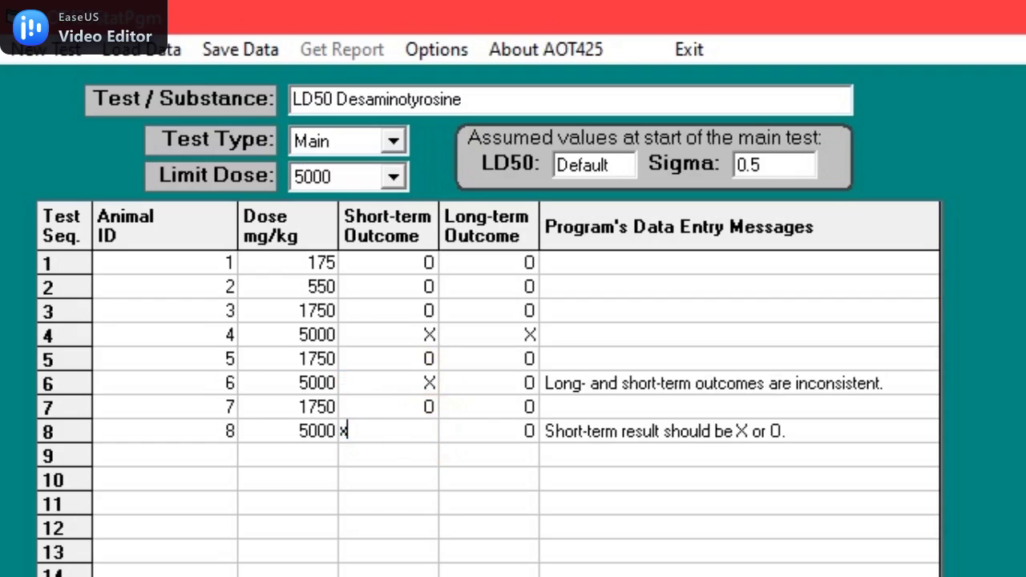
{"action": "left_click", "coordinate": [538, 455]}
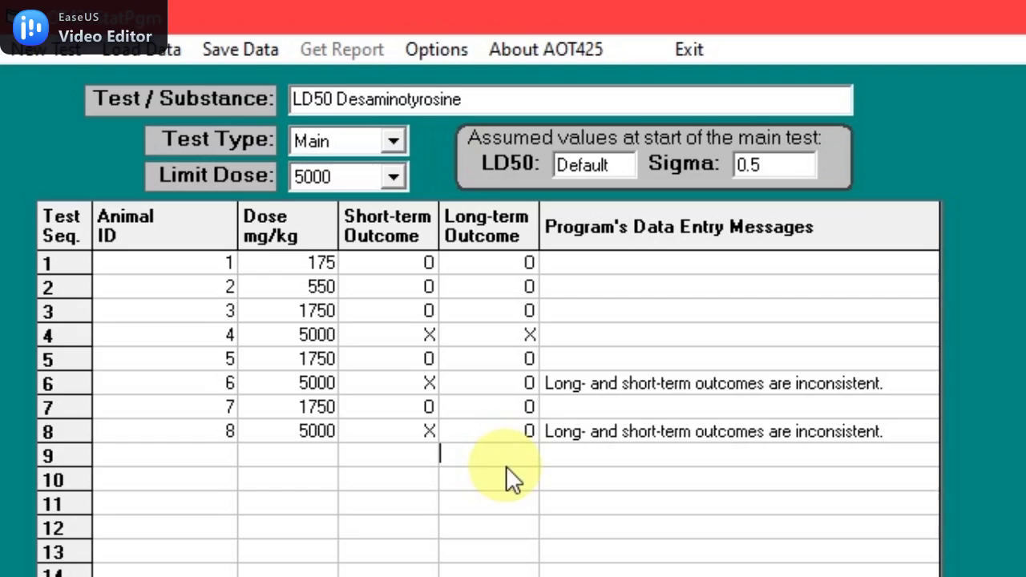
Step: Set the short-term outcomes of animals 6 and 8 to O
{"action": "left_click", "coordinate": [400, 376]}
{"action": "type", "text": "o"}
{"action": "key", "text": "Return"}
{"action": "key", "text": "Down"}
{"action": "type", "text": "o"}
{"action": "key", "text": "Tab"}
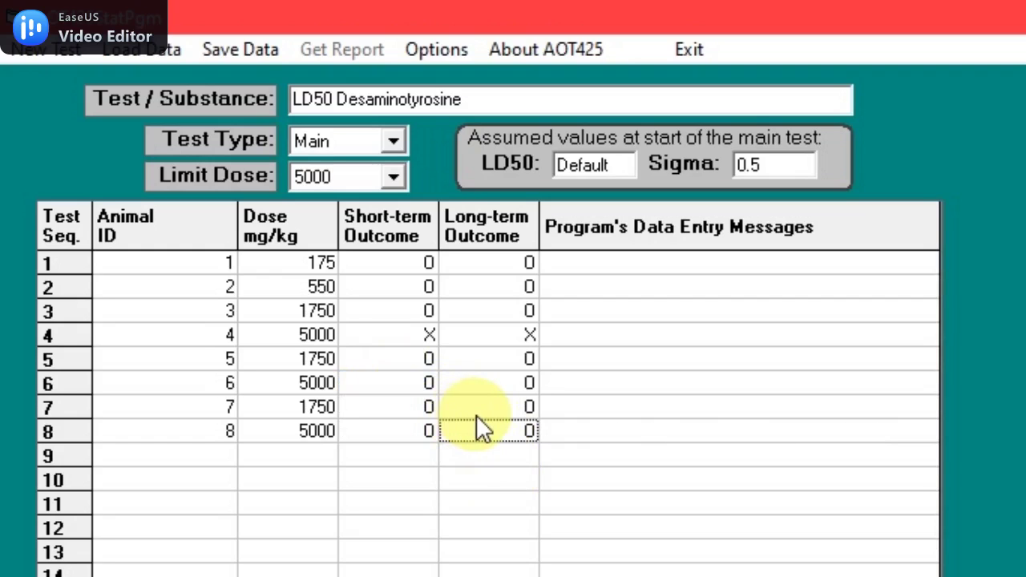
Step: Set the long-term outcomes of animals 8 and 6 to X
{"action": "type", "text": "x"}
{"action": "key", "text": "Up"}
{"action": "key", "text": "Up"}
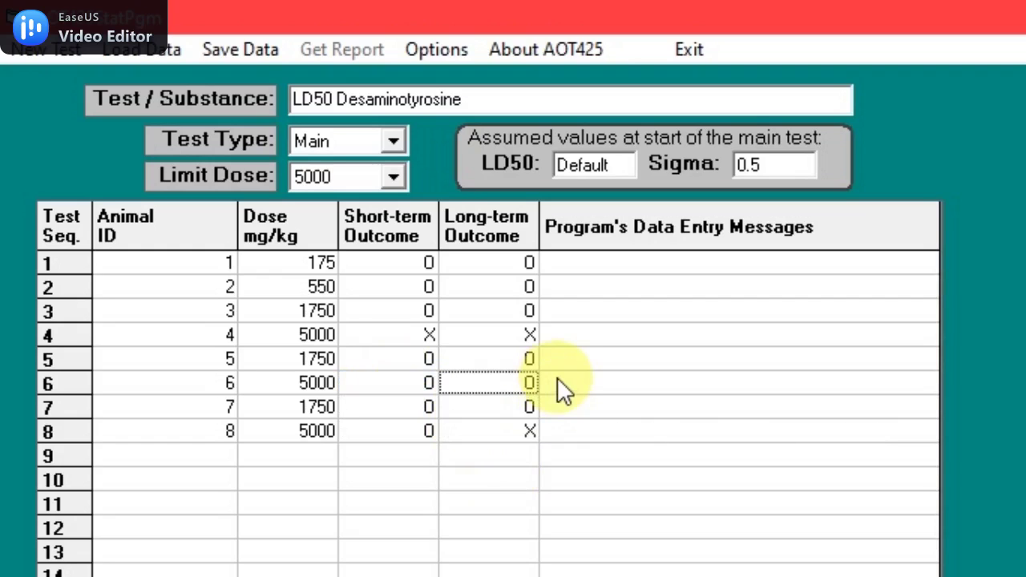
{"action": "key", "text": "BackSpace"}
{"action": "type", "text": "x"}
{"action": "key", "text": "Down"}
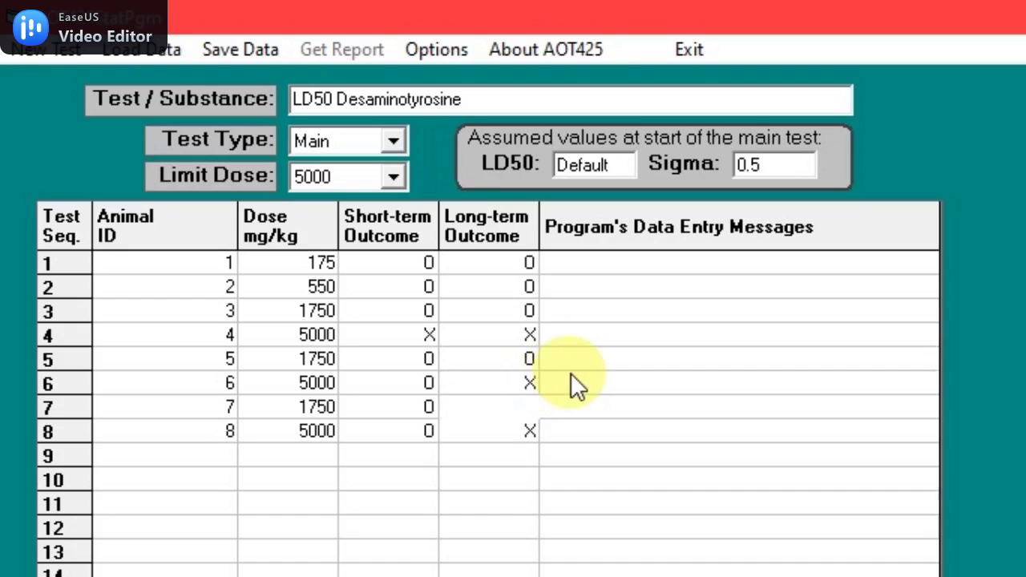
{"action": "left_click", "coordinate": [612, 529]}
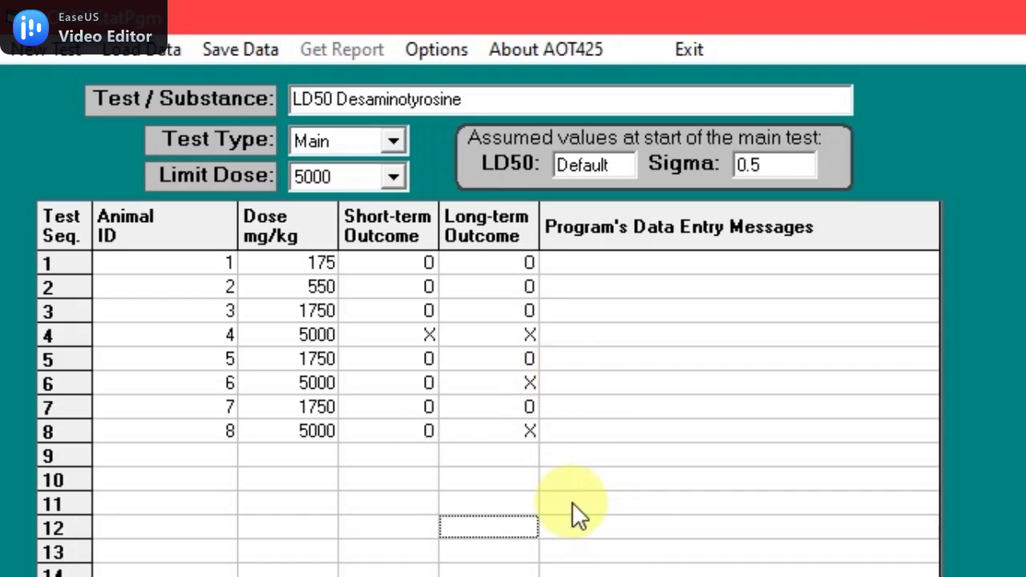